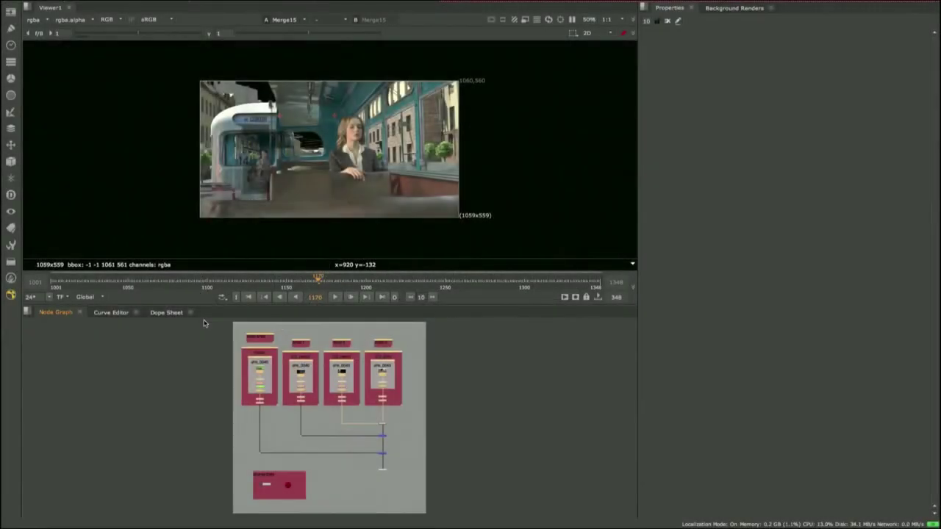
Collapse the four processing nodes below the read node in the CG_BGs backdrop into a LiveGroup.
{"action": "key", "text": "f"}
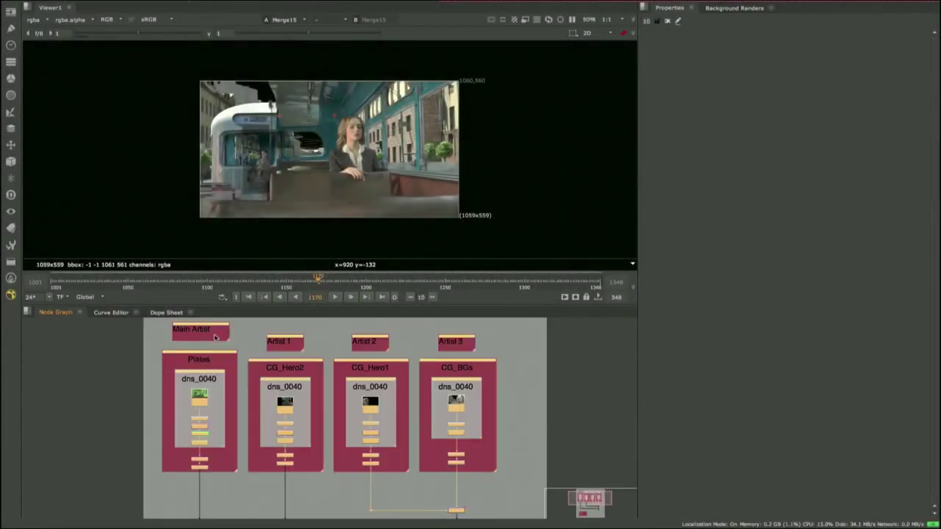
{"action": "left_click", "coordinate": [508, 425]}
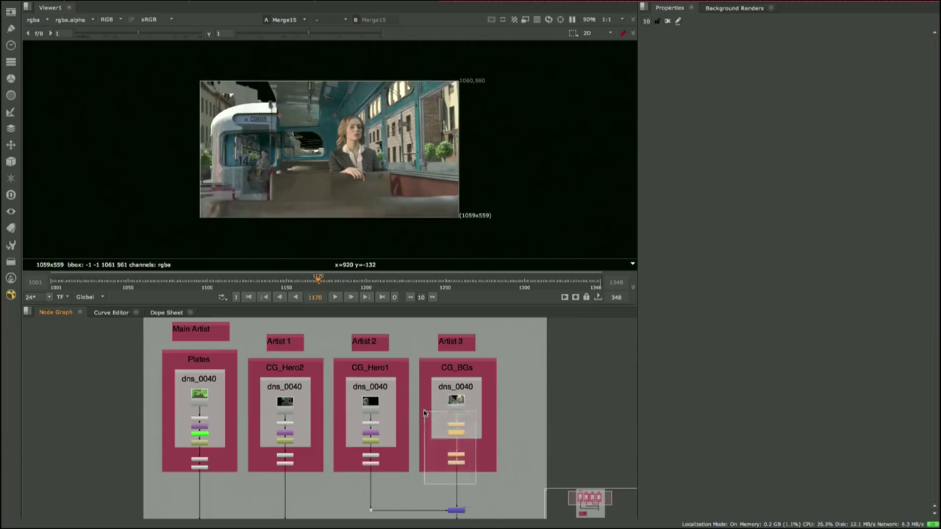
{"action": "key", "text": "Tab"}
{"action": "type", "text": "LGR"}
{"action": "key", "text": "Down"}
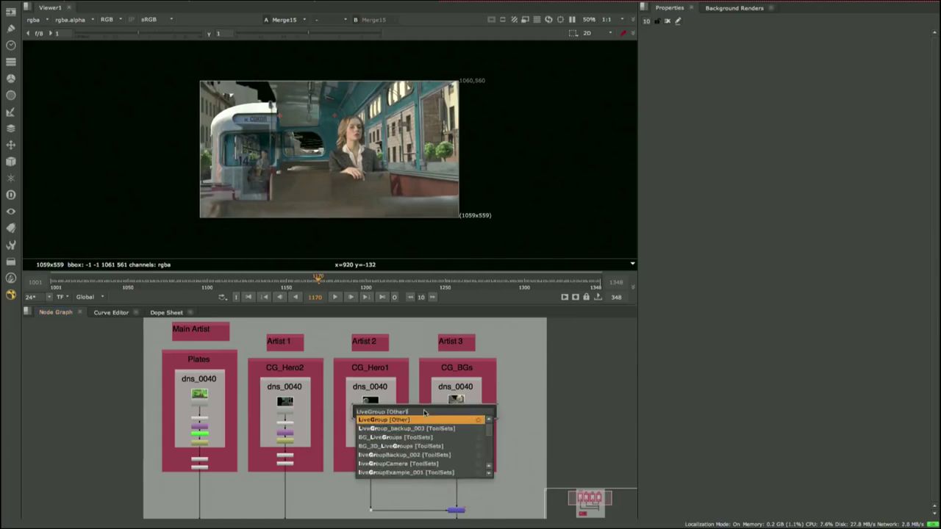
{"action": "key", "text": "Return"}
{"action": "key", "text": "f"}
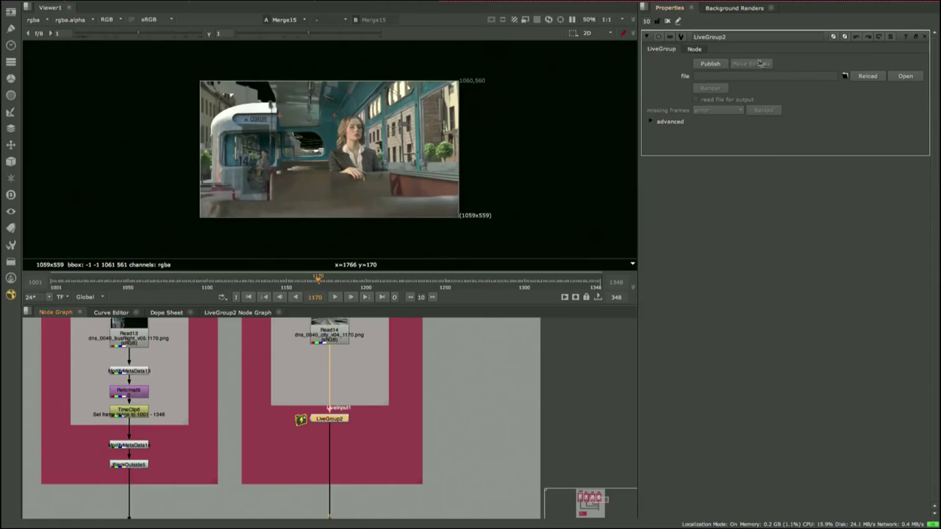
Publish the new LiveGroup as LiveGroup1_artist_v01.nk in the liveGroup_cameraExample folder.
{"action": "left_click", "coordinate": [711, 64]}
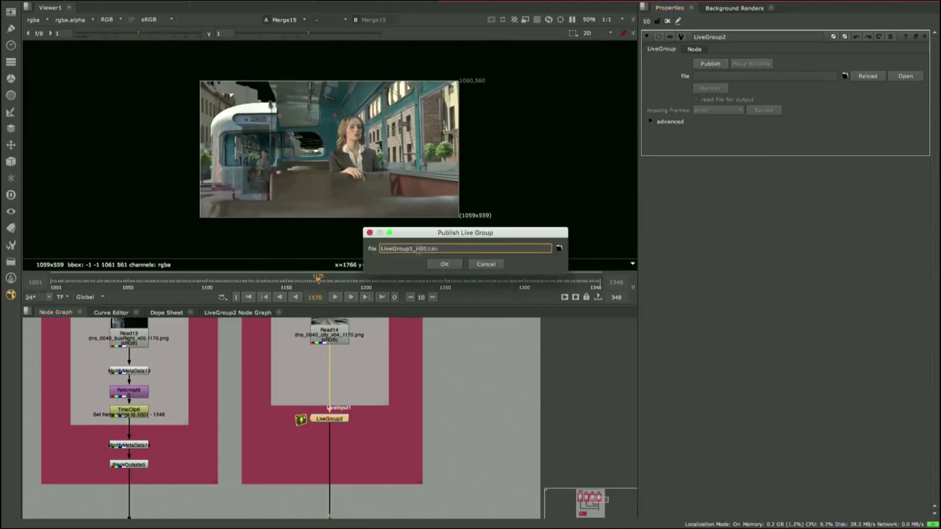
{"action": "type", "text": "artist_"}
{"action": "left_click", "coordinate": [559, 248]}
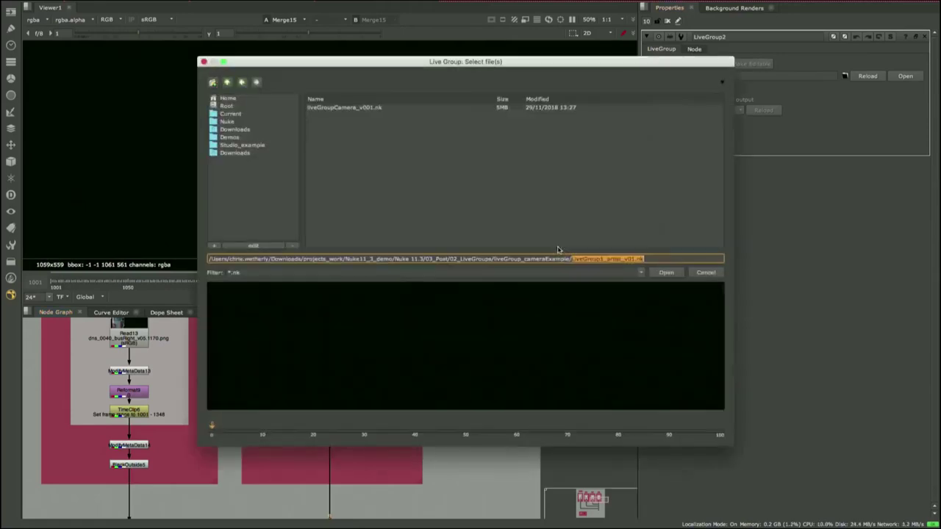
{"action": "left_click", "coordinate": [654, 272]}
{"action": "left_click", "coordinate": [442, 266]}
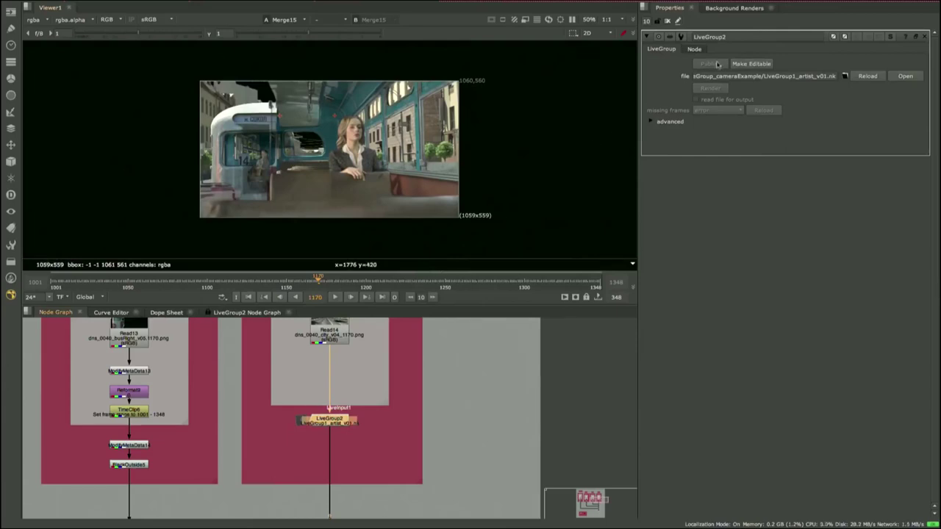
Try to add a Grade node after the BlackOutside node inside the published LiveGroup.
{"action": "left_click", "coordinate": [225, 313]}
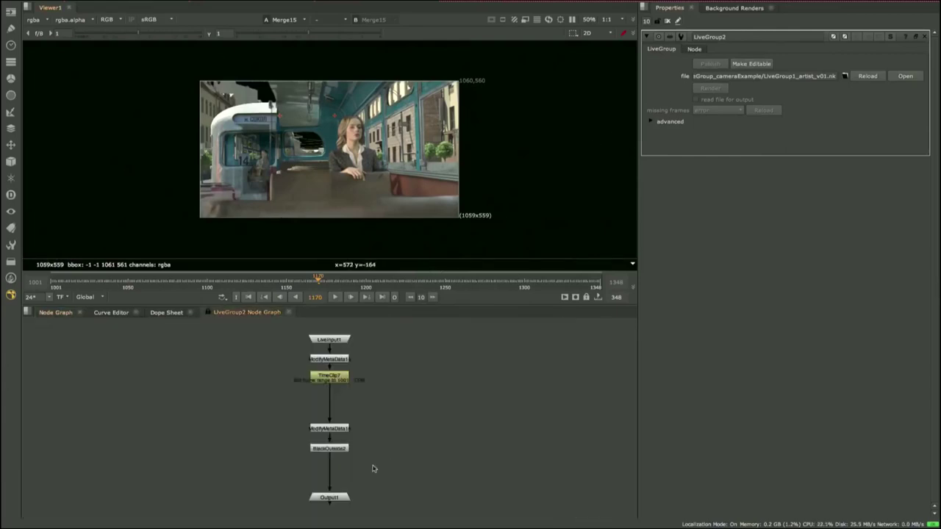
{"action": "left_click_drag", "start_coordinate": [374, 469], "coordinate": [287, 408]}
{"action": "left_click", "coordinate": [330, 447]}
{"action": "key", "text": "Tab"}
{"action": "type", "text": "grade"}
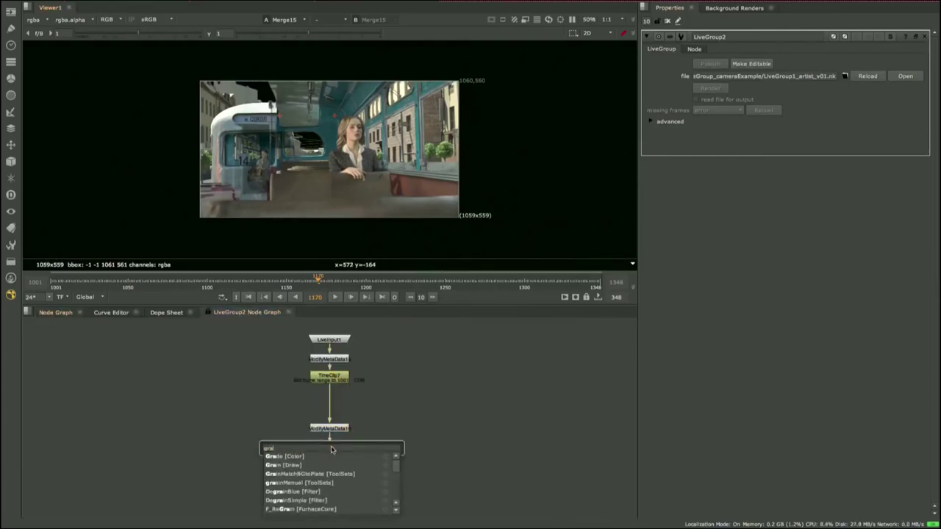
{"action": "key", "text": "Return"}
{"action": "left_click", "coordinate": [477, 264]}
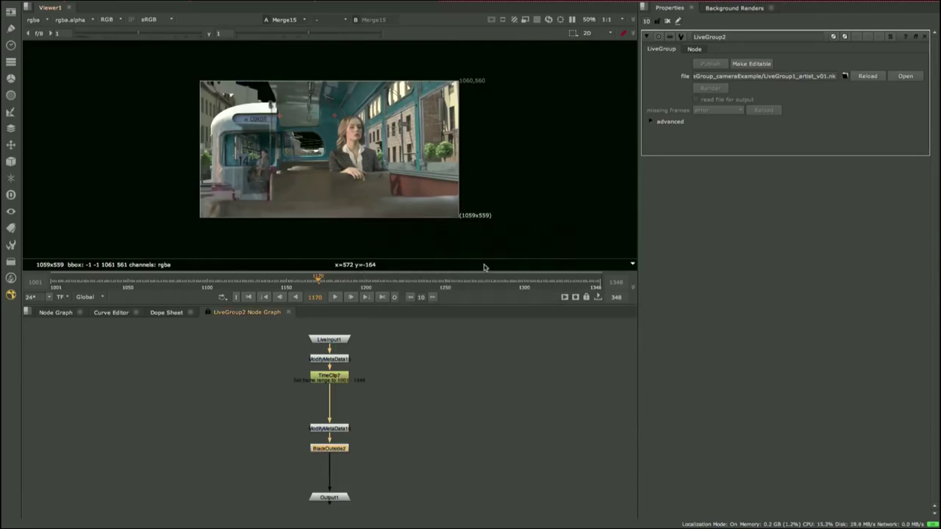
Make the LiveGroup editable and add Grade and Blur nodes after its BlackOutside node, with a blur size of 11.
{"action": "left_click", "coordinate": [743, 65]}
{"action": "left_click_drag", "start_coordinate": [376, 471], "coordinate": [336, 403]}
{"action": "left_click", "coordinate": [339, 420]}
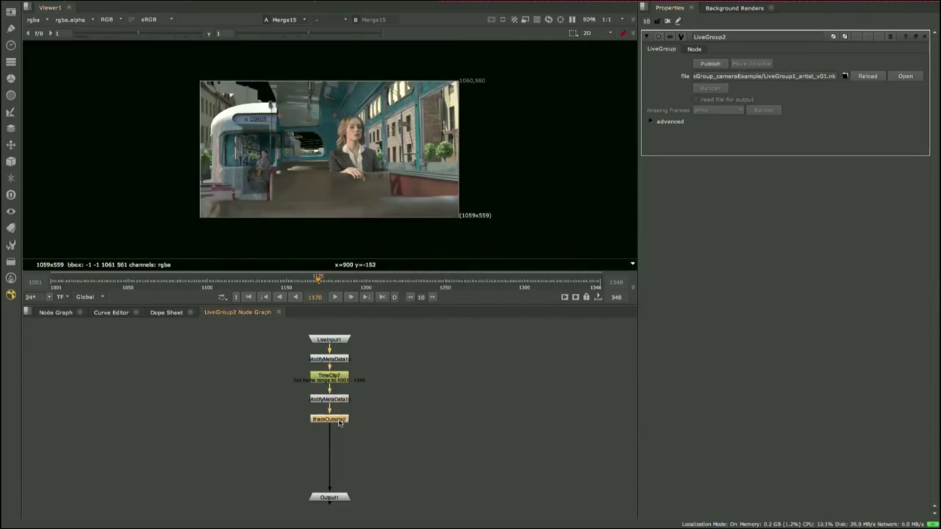
{"action": "key", "text": "g"}
{"action": "key", "text": "b"}
{"action": "left_click", "coordinate": [775, 73]}
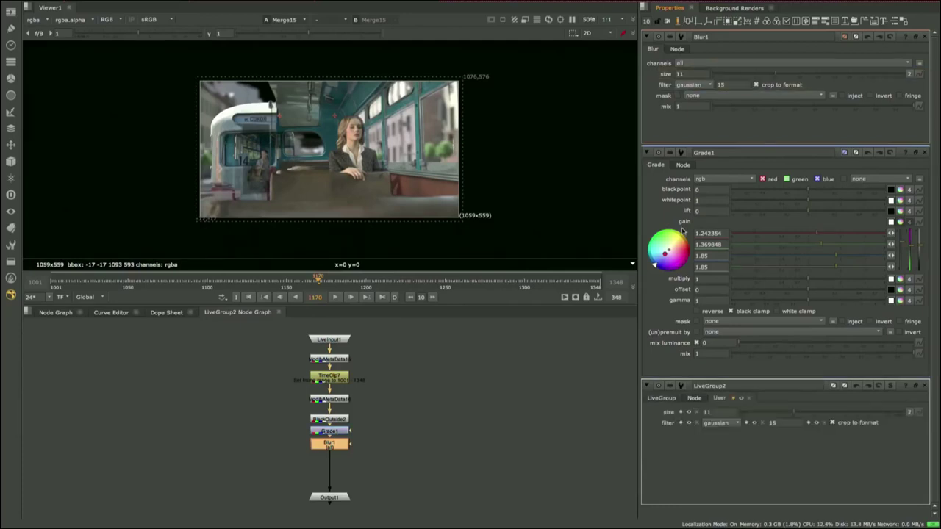
Expose the Grade node's controls on the LiveGroup's user controls and publish the group as LiveGroup1_artist_v02.nk.
{"action": "left_click_drag", "start_coordinate": [683, 231], "coordinate": [735, 426]}
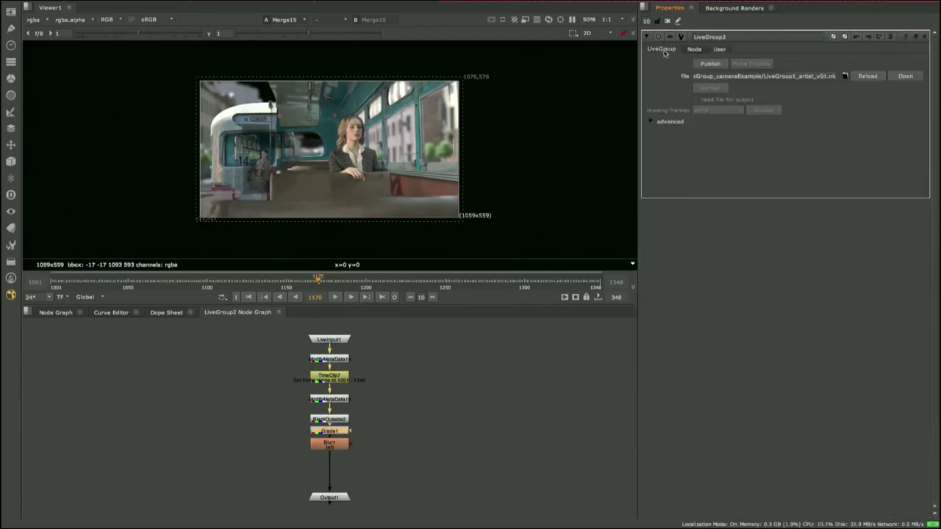
{"action": "left_click", "coordinate": [715, 65]}
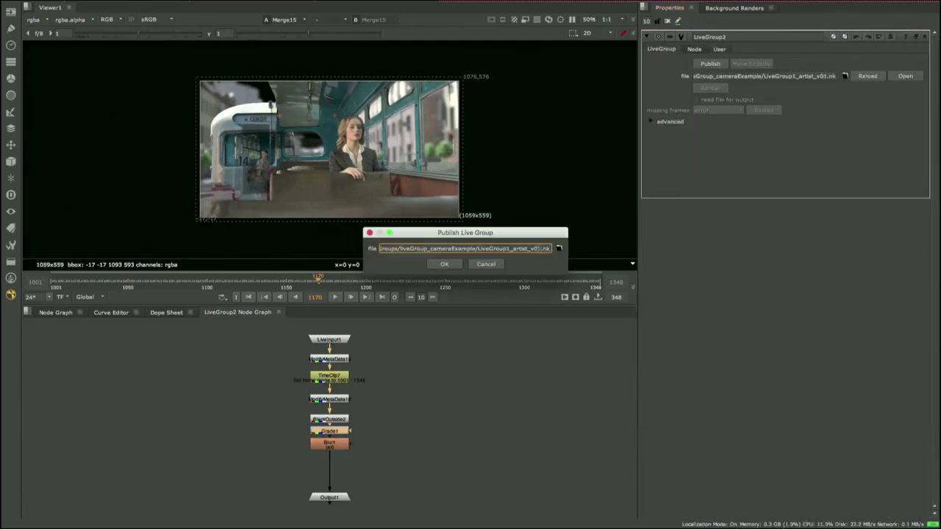
{"action": "left_click", "coordinate": [444, 264]}
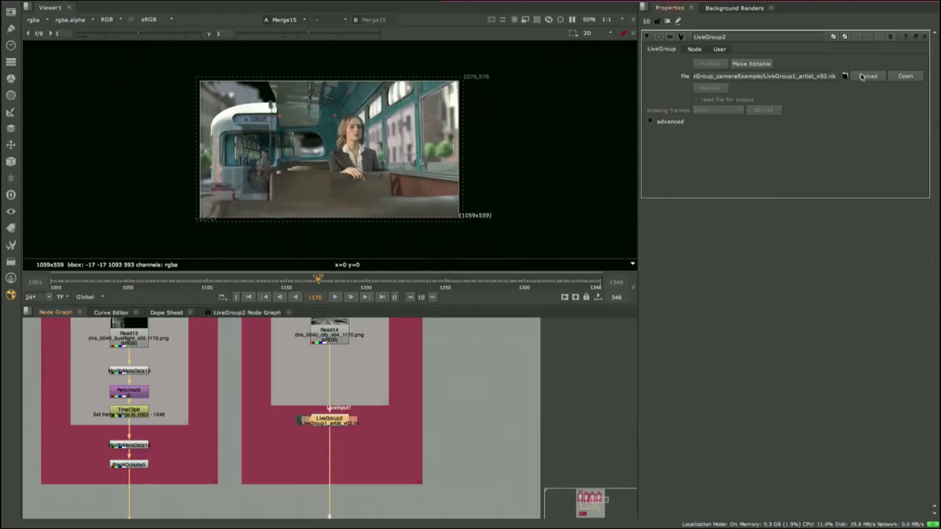
Override the published LiveGroup's values with size 38.5, filter quality 10, blackpoint 0.02, whitepoint 1.3 and lift -0.002.
{"action": "left_click", "coordinate": [719, 50]}
{"action": "left_click_drag", "start_coordinate": [818, 67], "coordinate": [844, 70]}
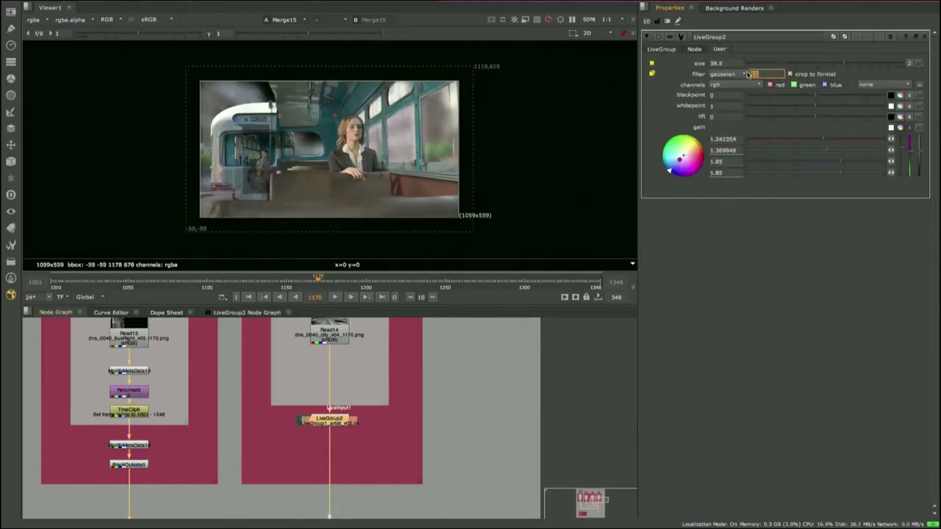
{"action": "left_click", "coordinate": [652, 75]}
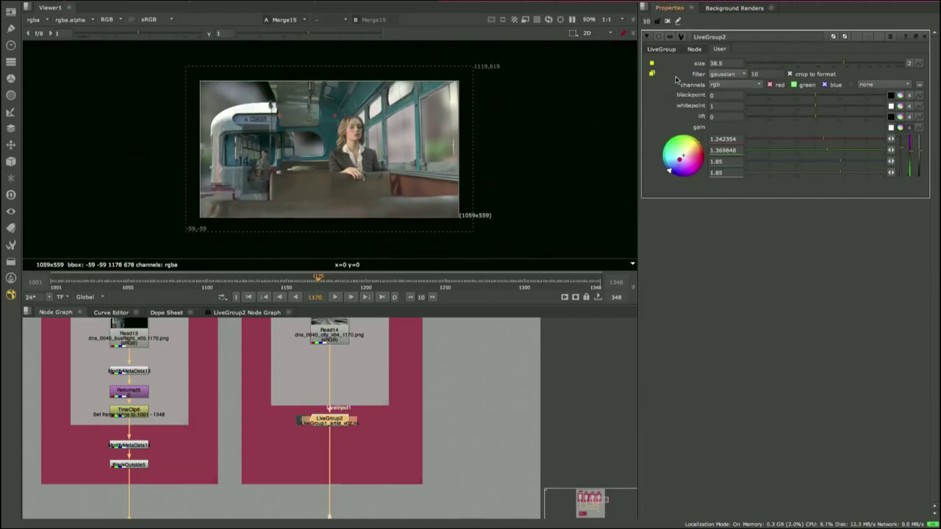
{"action": "left_click_drag", "start_coordinate": [834, 100], "coordinate": [825, 98]}
{"action": "left_click", "coordinate": [825, 109]}
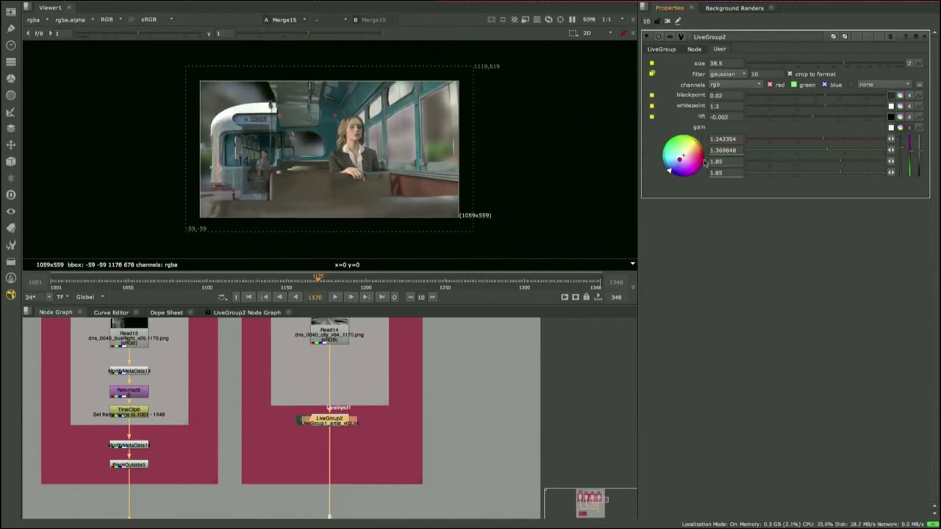
Shift the LiveGroup's gain towards a warm colour and revert that override to the LiveGroup value.
{"action": "left_click_drag", "start_coordinate": [682, 155], "coordinate": [705, 151]}
{"action": "right_click", "coordinate": [725, 138]}
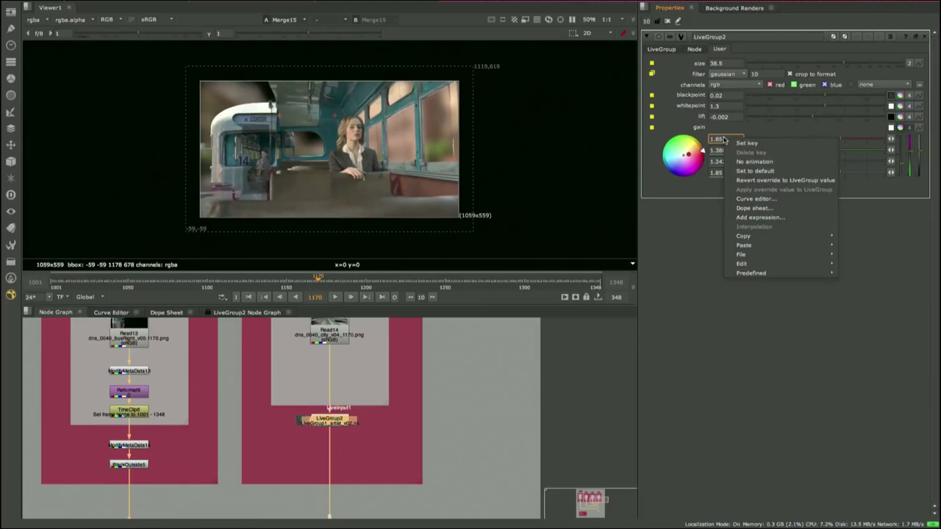
{"action": "left_click", "coordinate": [791, 183]}
Make the LiveGroup editable to apply its size override value to the group, and revert the remaining overrides to LiveGroup values.
{"action": "right_click", "coordinate": [733, 64]}
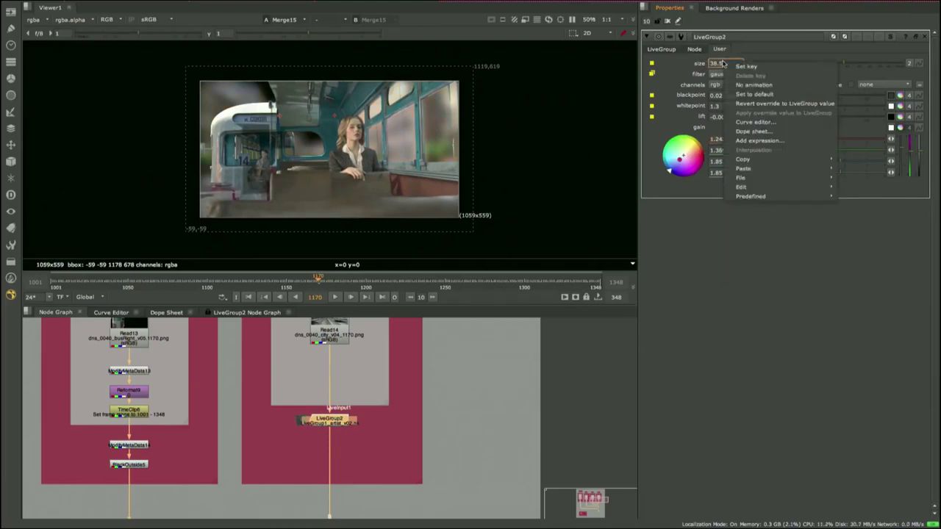
{"action": "left_click", "coordinate": [665, 50]}
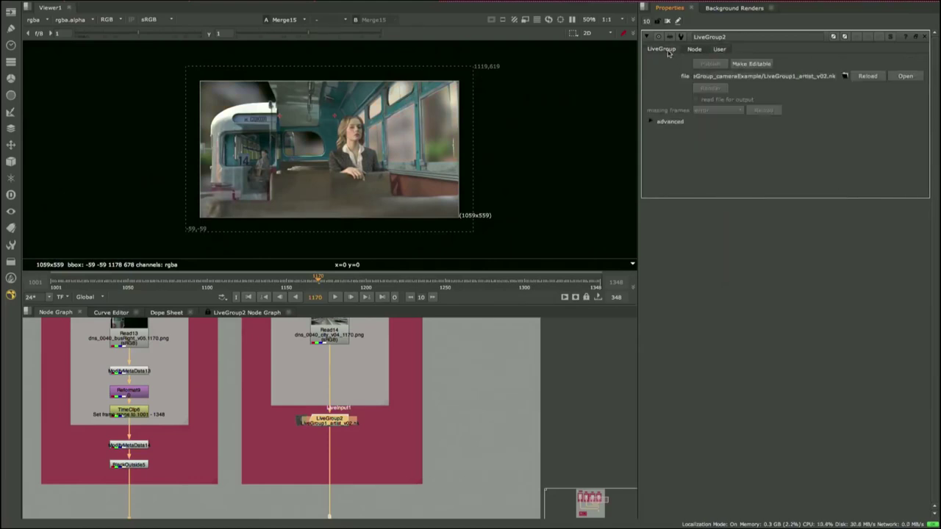
{"action": "left_click", "coordinate": [749, 64]}
{"action": "left_click", "coordinate": [719, 48]}
{"action": "right_click", "coordinate": [733, 64]}
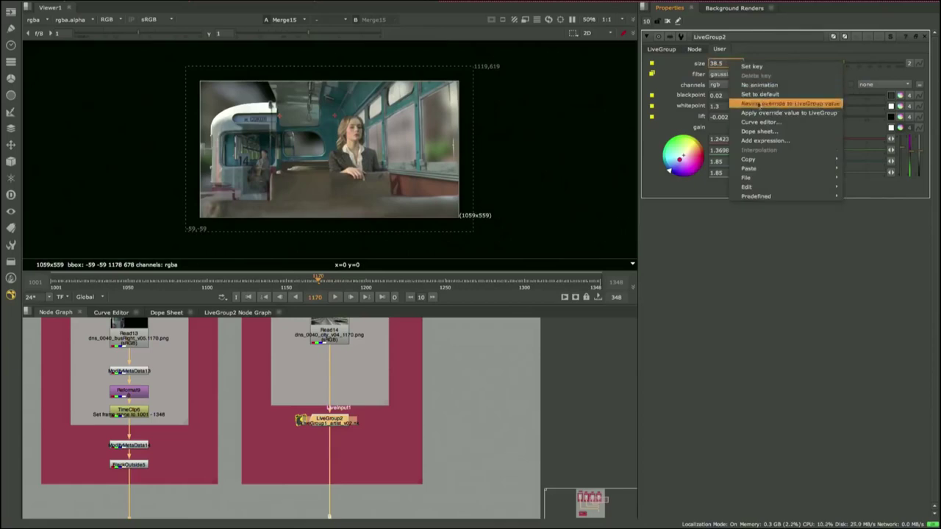
{"action": "left_click", "coordinate": [778, 116]}
{"action": "right_click", "coordinate": [765, 191]}
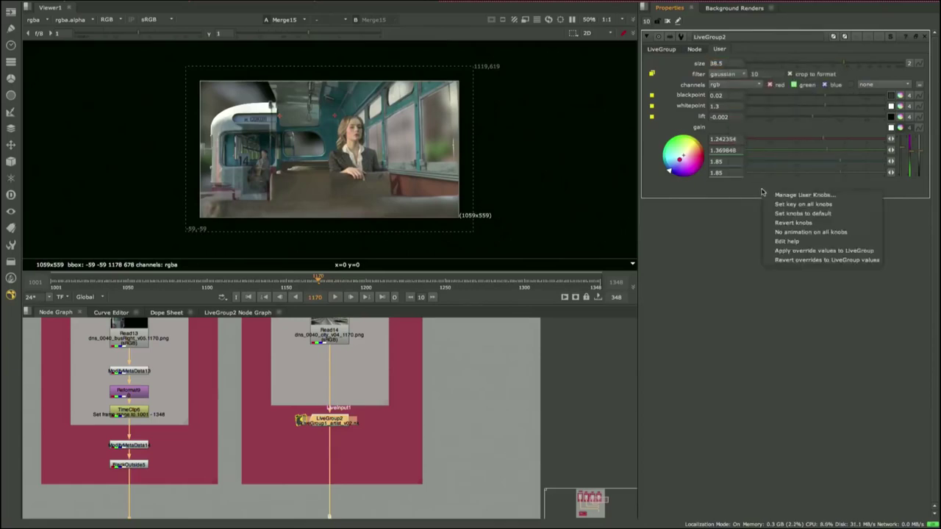
{"action": "left_click", "coordinate": [825, 261]}
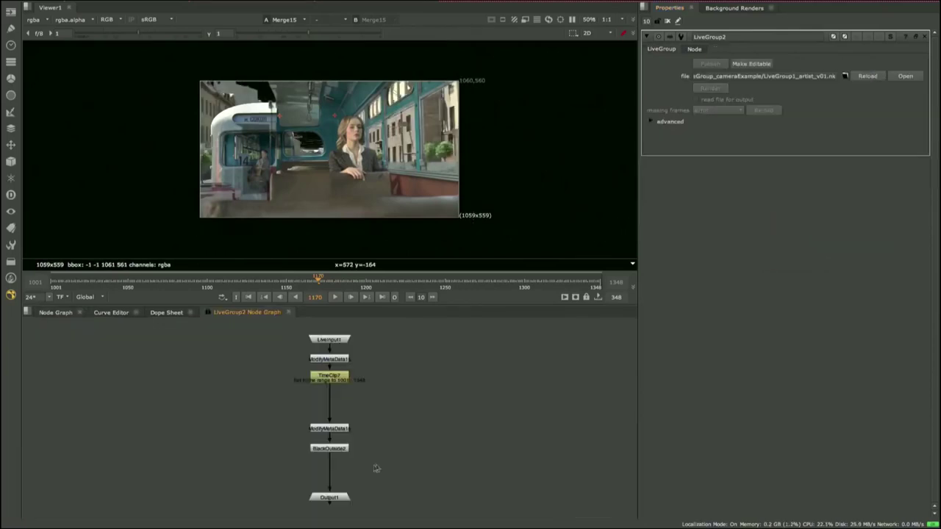
Try to insert a Grade node below BlackOutside in the locked LiveGroup's node graph.
{"action": "left_click_drag", "start_coordinate": [379, 470], "coordinate": [289, 409]}
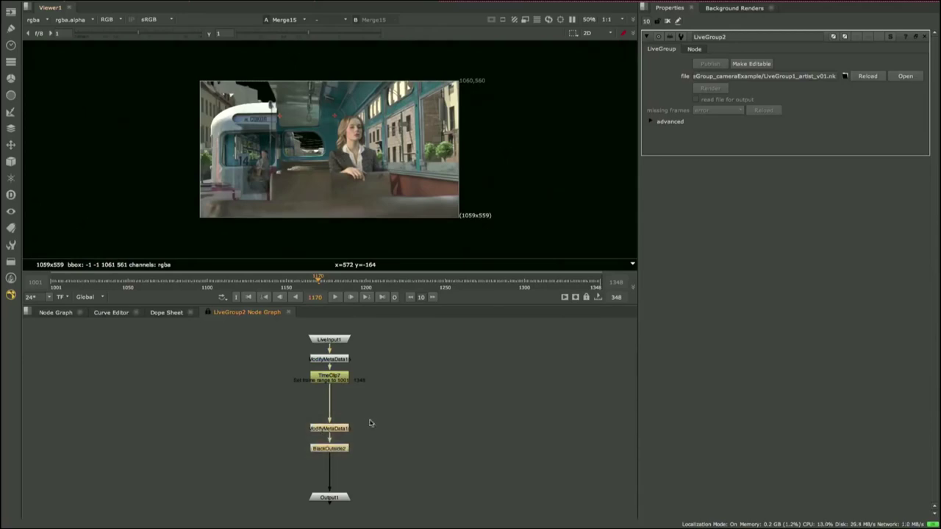
{"action": "key", "text": "Tab"}
{"action": "type", "text": "gra"}
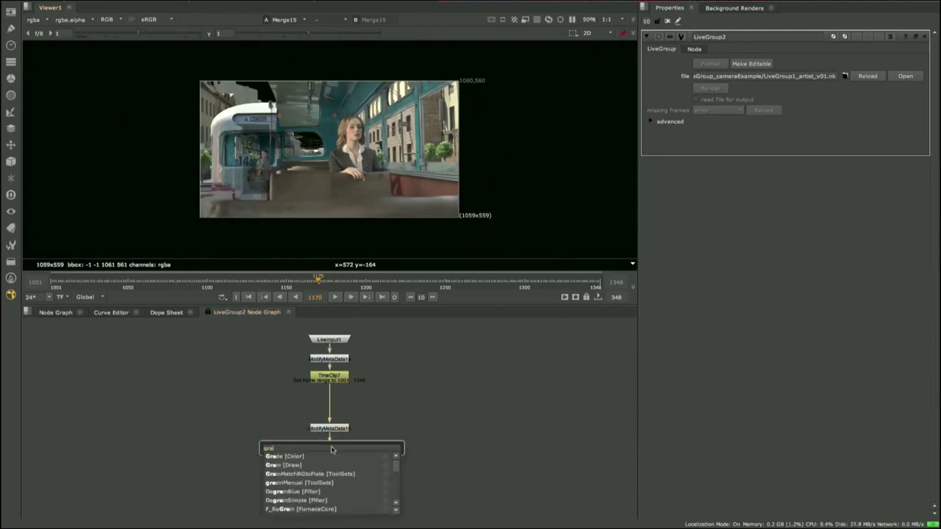
{"action": "key", "text": "Down"}
{"action": "key", "text": "Return"}
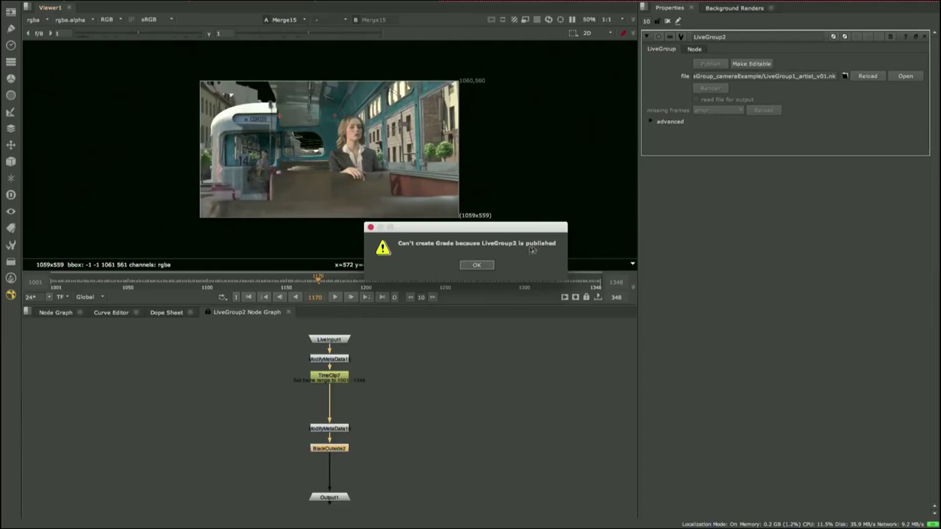
{"action": "left_click", "coordinate": [477, 265]}
Make the LiveGroup editable, moving its lower two nodes up and adding a Grade node after BlackOutside.
{"action": "left_click", "coordinate": [741, 67]}
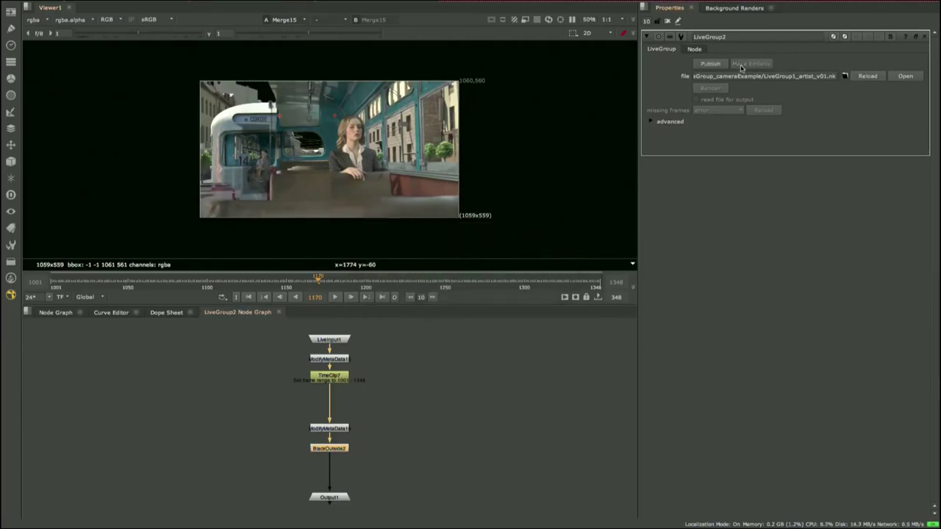
{"action": "left_click_drag", "start_coordinate": [380, 477], "coordinate": [275, 418]}
{"action": "left_click_drag", "start_coordinate": [337, 438], "coordinate": [337, 409]}
{"action": "key", "text": "g"}
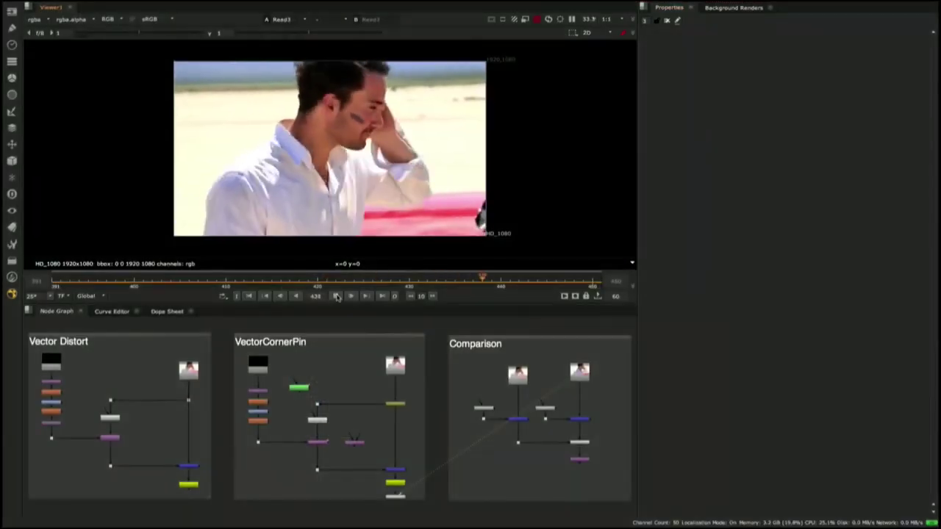
Export a Write node from the SmartVector3 node in the VectorCornerPin tree and place it beside that node.
{"action": "left_click", "coordinate": [336, 297]}
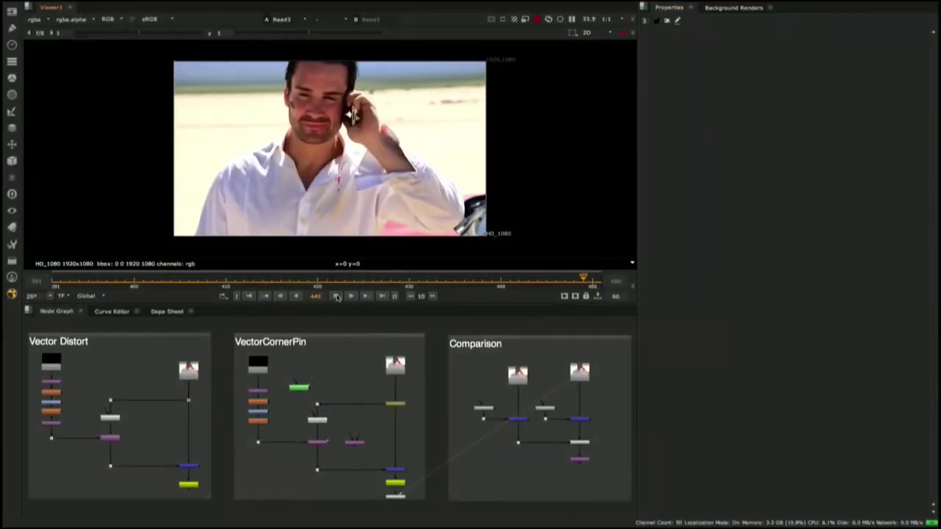
{"action": "double_click", "coordinate": [317, 420]}
{"action": "key", "text": "f"}
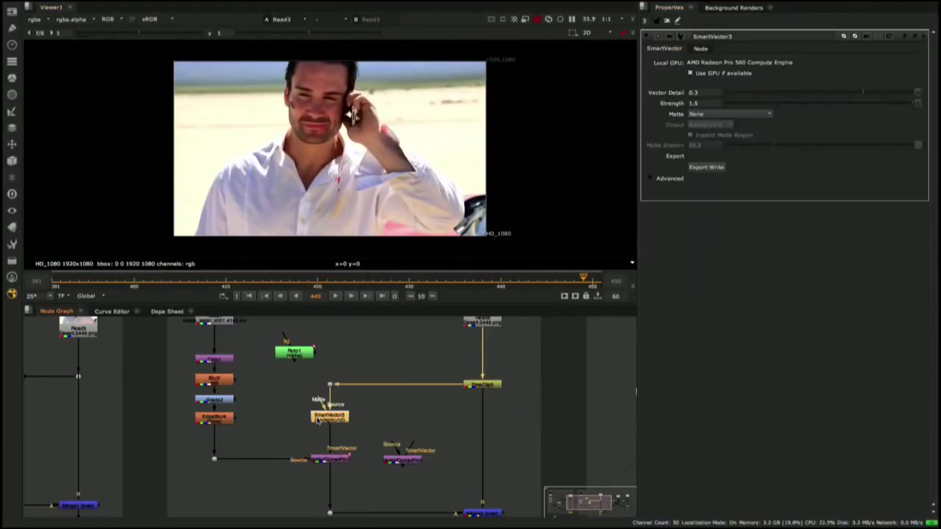
{"action": "left_click", "coordinate": [703, 170]}
{"action": "left_click_drag", "start_coordinate": [390, 438], "coordinate": [400, 417]}
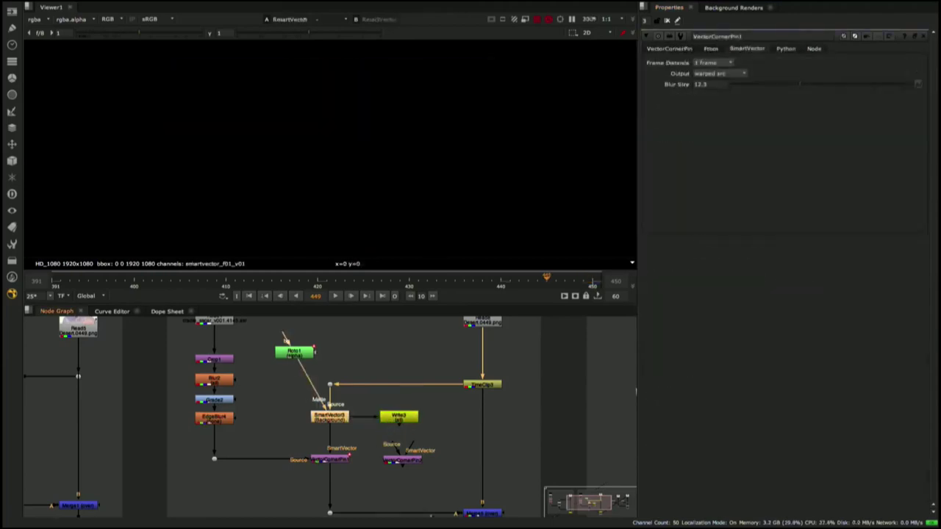
Display the smartvector_f01_v01 layer in the viewer and open the SmartVector3 and Roto1 properties.
{"action": "double_click", "coordinate": [325, 419]}
{"action": "left_click", "coordinate": [34, 20]}
{"action": "left_click", "coordinate": [54, 69]}
{"action": "double_click", "coordinate": [294, 353]}
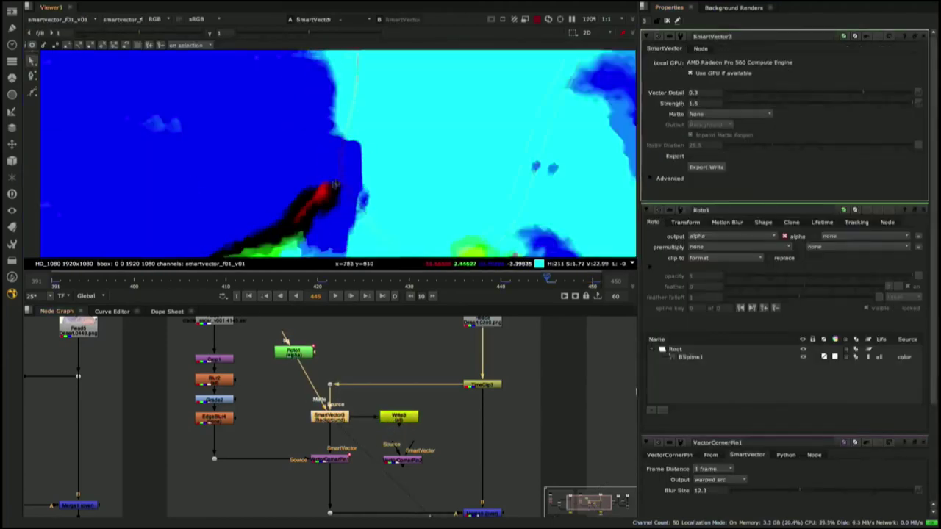
{"action": "key", "text": "f"}
Set SmartVector3's matte to Matte Alpha and its matte dilation to 50.
{"action": "left_click", "coordinate": [728, 114]}
{"action": "left_click", "coordinate": [724, 158]}
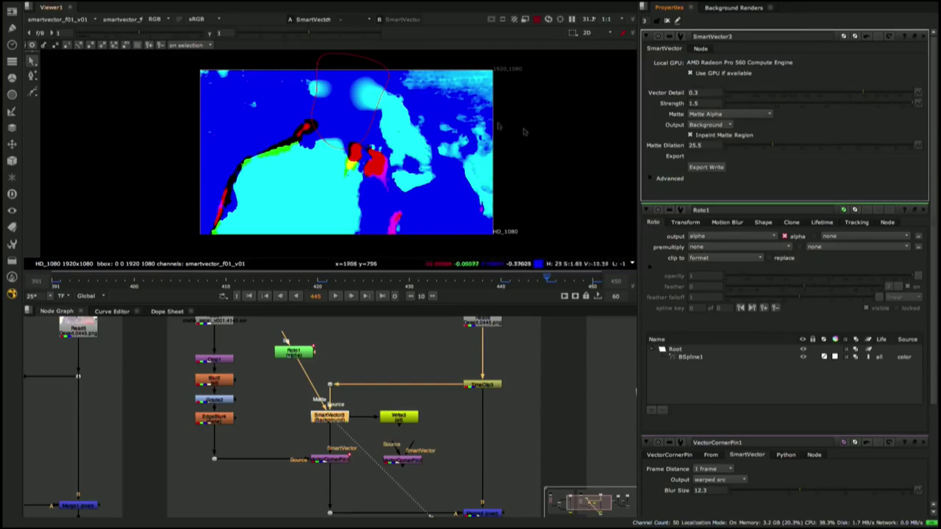
{"action": "left_click", "coordinate": [813, 146]}
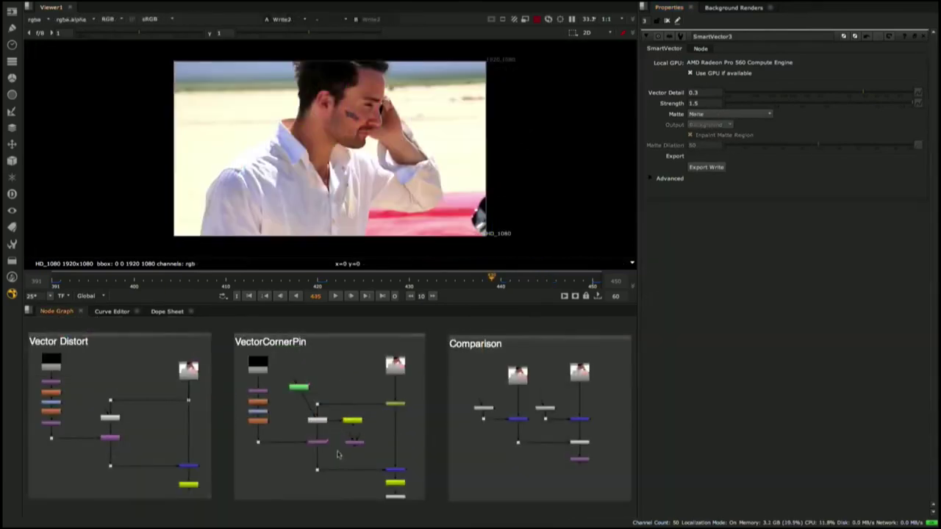
Open VectorCornerPin2's properties, set its From corners to the input, and copy them to the To corners.
{"action": "scroll", "coordinate": [338, 454], "scroll_direction": "up", "scroll_amount": 5}
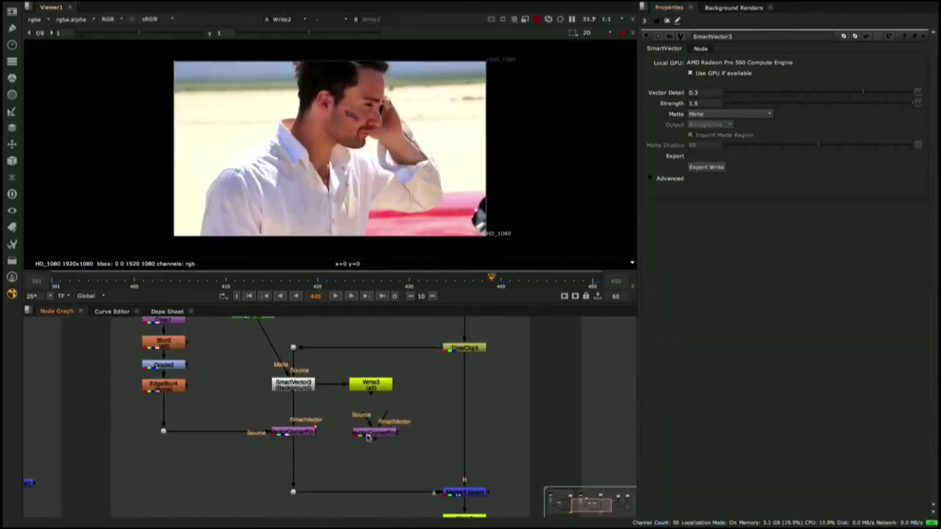
{"action": "left_click", "coordinate": [294, 432]}
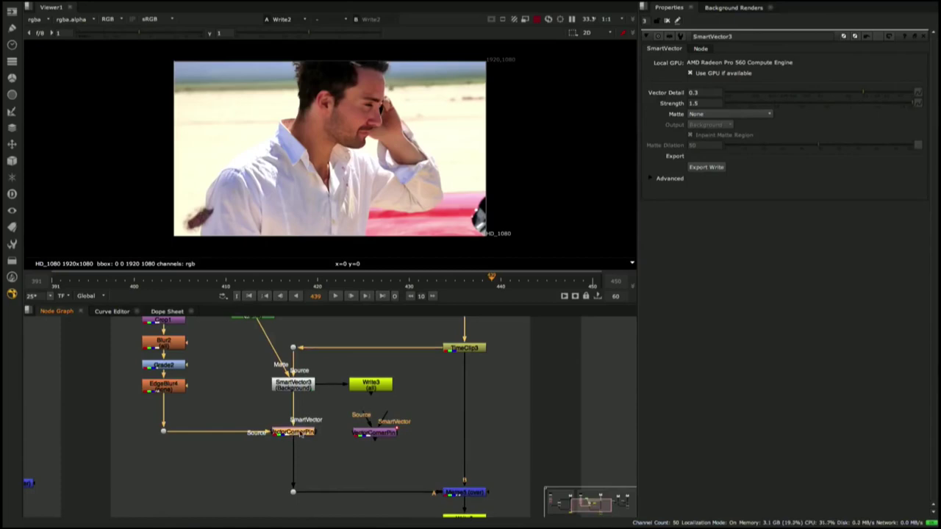
{"action": "double_click", "coordinate": [302, 434]}
{"action": "left_click", "coordinate": [924, 243]}
{"action": "left_click", "coordinate": [711, 48]}
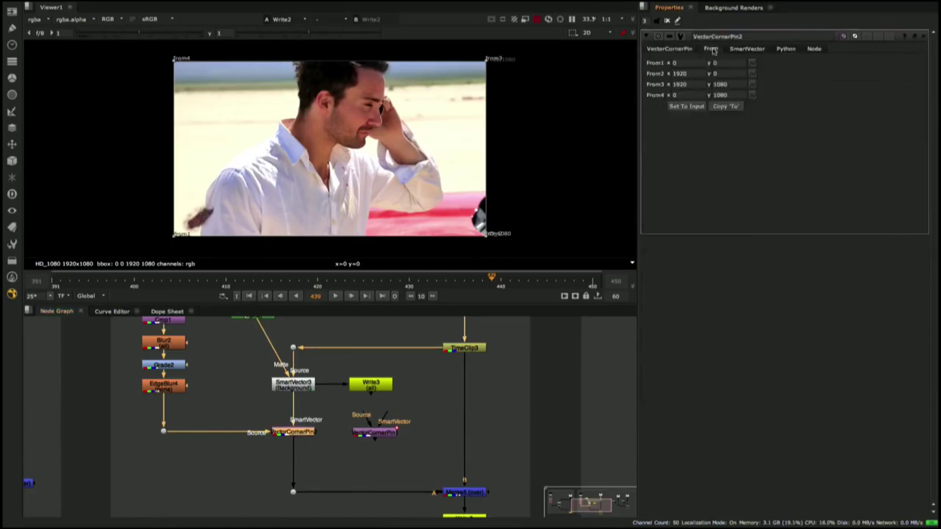
{"action": "left_click", "coordinate": [694, 108]}
{"action": "left_click", "coordinate": [666, 50]}
{"action": "left_click", "coordinate": [697, 199]}
Rotate, shrink and move the corner pin so the wound sits on the man's cheek, and add a user key at frame 439.
{"action": "left_click_drag", "start_coordinate": [137, 177], "coordinate": [274, 245]}
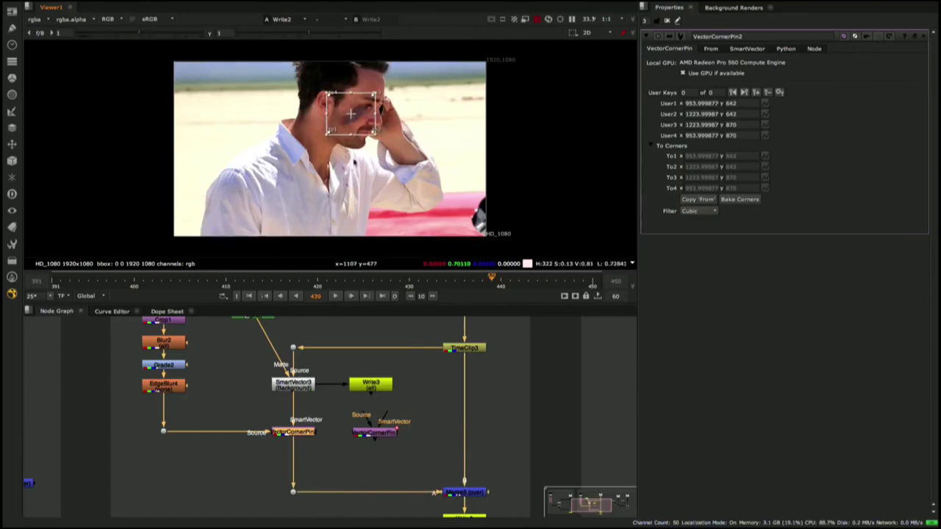
{"action": "scroll", "coordinate": [309, 133], "scroll_direction": "up", "scroll_amount": 5}
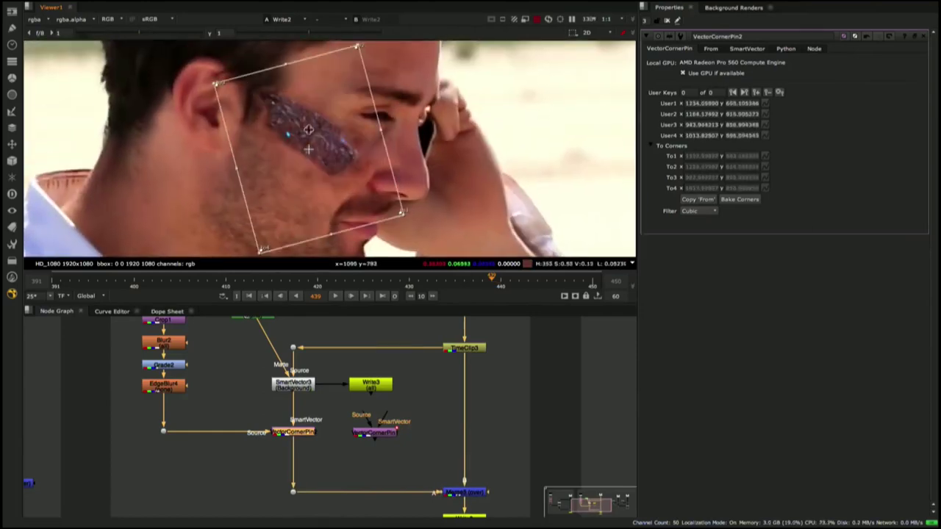
{"action": "left_click_drag", "start_coordinate": [309, 129], "coordinate": [326, 145]}
{"action": "left_click_drag", "start_coordinate": [374, 62], "coordinate": [355, 106]}
{"action": "left_click_drag", "start_coordinate": [343, 182], "coordinate": [337, 178]}
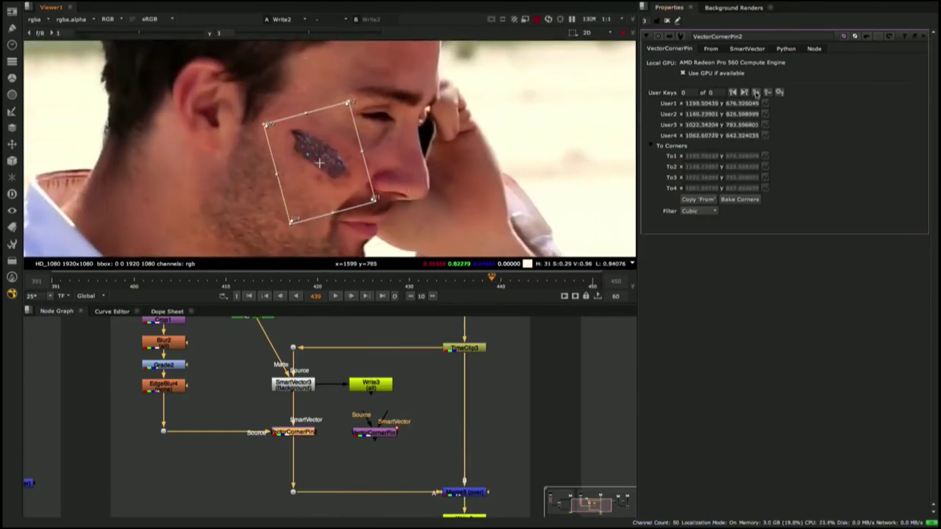
{"action": "left_click", "coordinate": [756, 92]}
At frame 391, reposition the four corner pin points to about (1285, 703), (1245, 843), (1114.5, 785.5) and (1181.5, 641.5).
{"action": "left_click_drag", "start_coordinate": [74, 281], "coordinate": [52, 281]}
{"action": "left_click", "coordinate": [329, 136]}
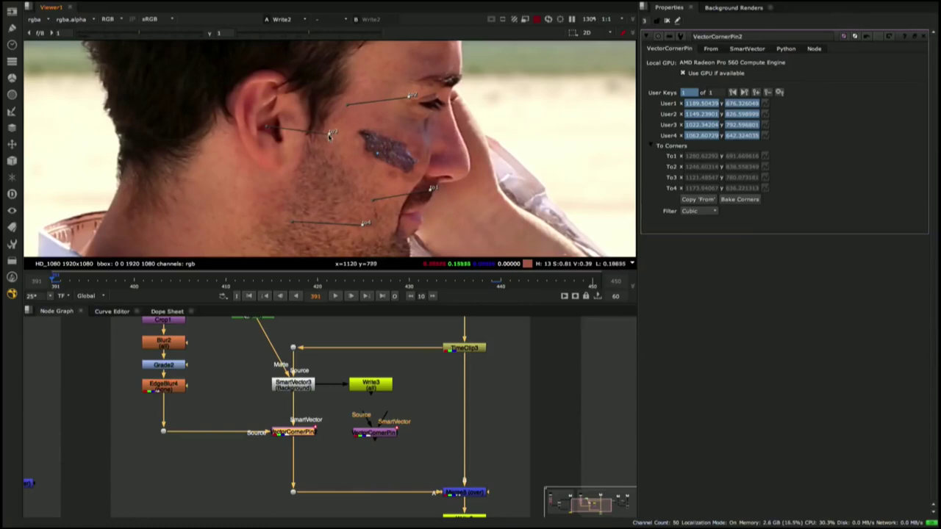
{"action": "left_click_drag", "start_coordinate": [329, 135], "coordinate": [325, 131]}
{"action": "left_click_drag", "start_coordinate": [409, 96], "coordinate": [407, 94]}
{"action": "left_click_drag", "start_coordinate": [430, 189], "coordinate": [433, 182]}
{"action": "left_click_drag", "start_coordinate": [362, 224], "coordinate": [363, 225]}
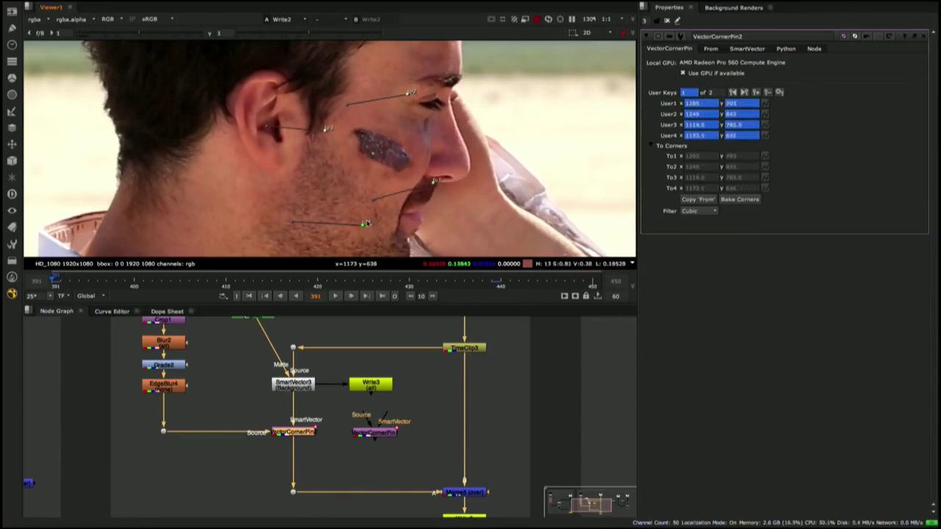
Play the shot to examine how the wound follows the cheek, and open VectorCornerPin2's SmartVector settings.
{"action": "left_click", "coordinate": [337, 296]}
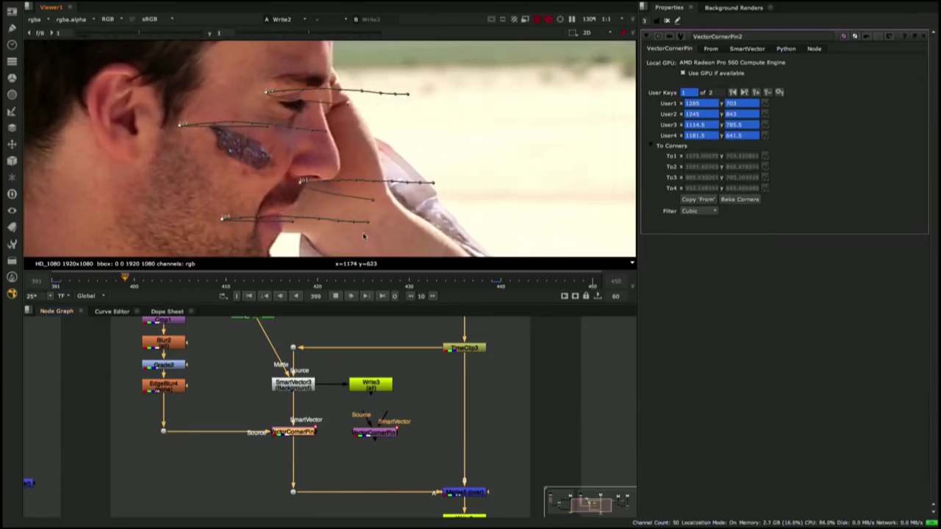
{"action": "key", "text": "f"}
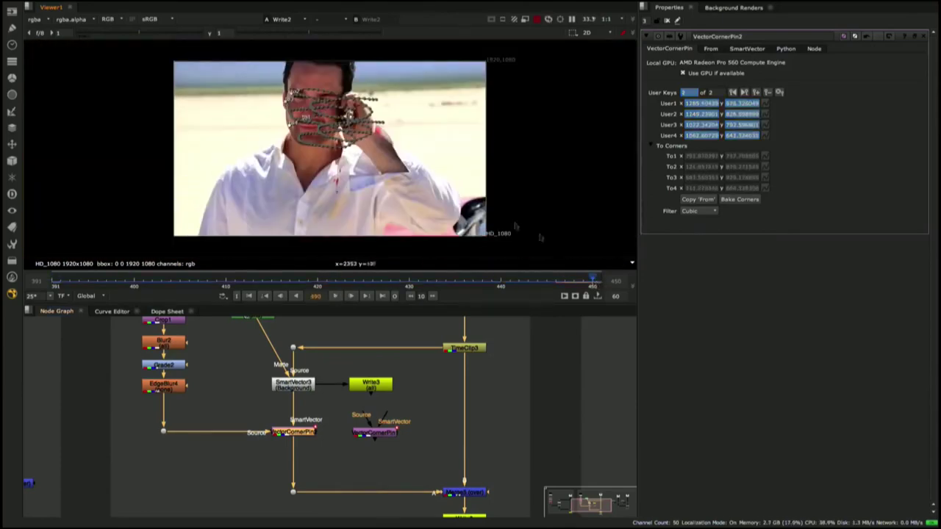
{"action": "scroll", "coordinate": [313, 114], "scroll_direction": "up", "scroll_amount": 5}
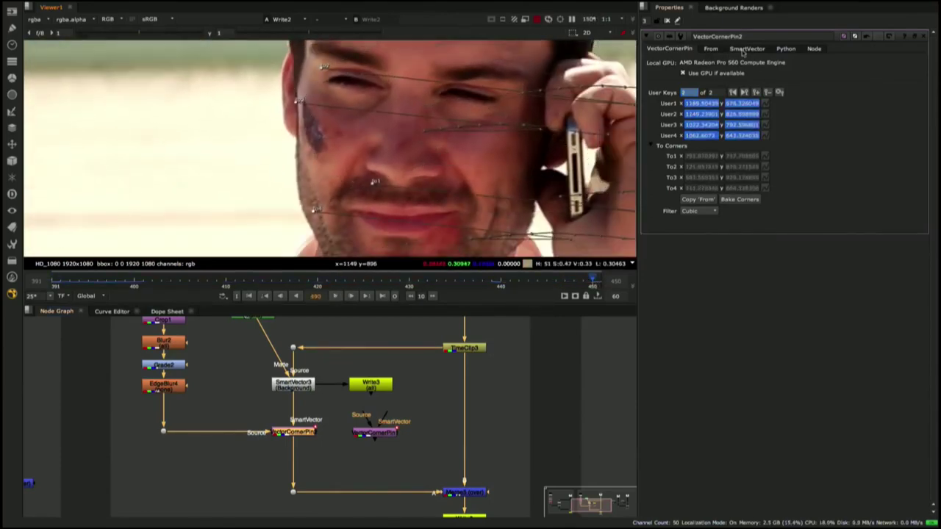
{"action": "left_click", "coordinate": [747, 49]}
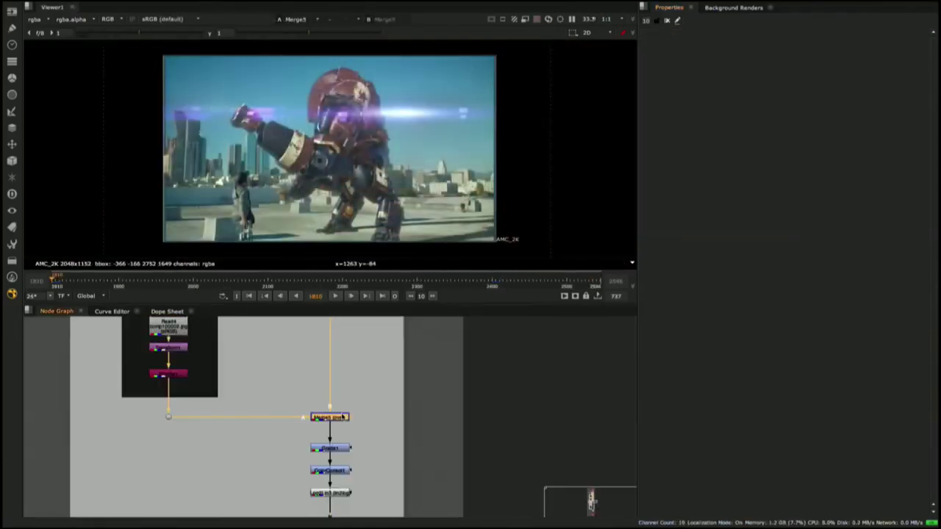
Enable the bounding box warning in the Node Graph preferences and apply it to the script.
{"action": "key", "text": "shift+s"}
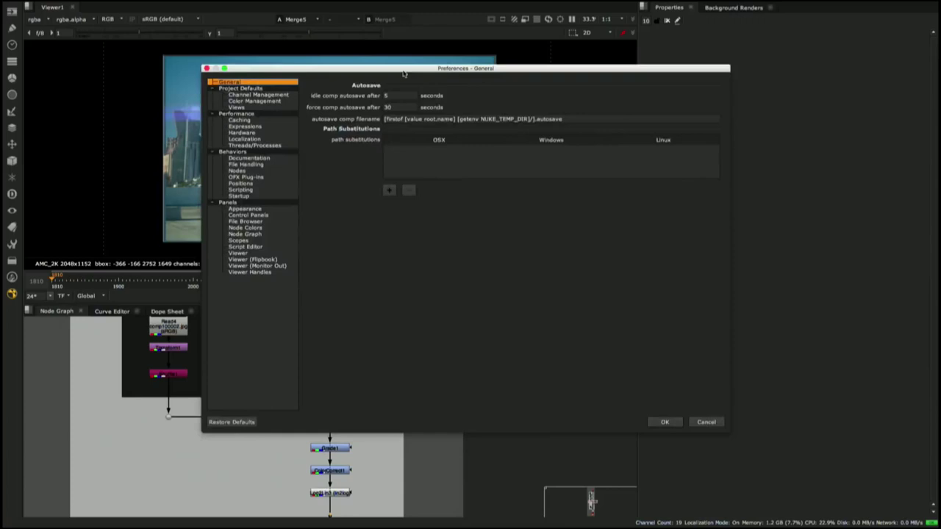
{"action": "left_click_drag", "start_coordinate": [396, 77], "coordinate": [578, 131]}
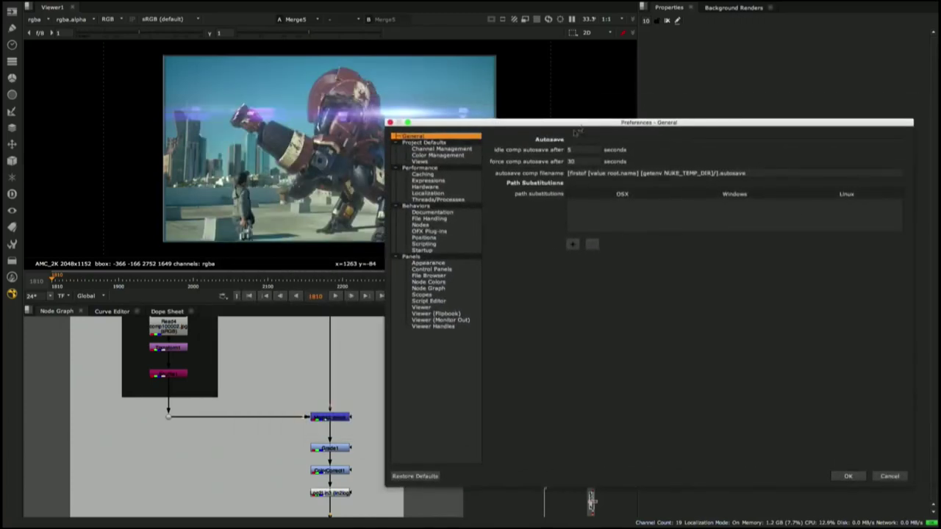
{"action": "left_click", "coordinate": [432, 288]}
{"action": "left_click", "coordinate": [726, 255]}
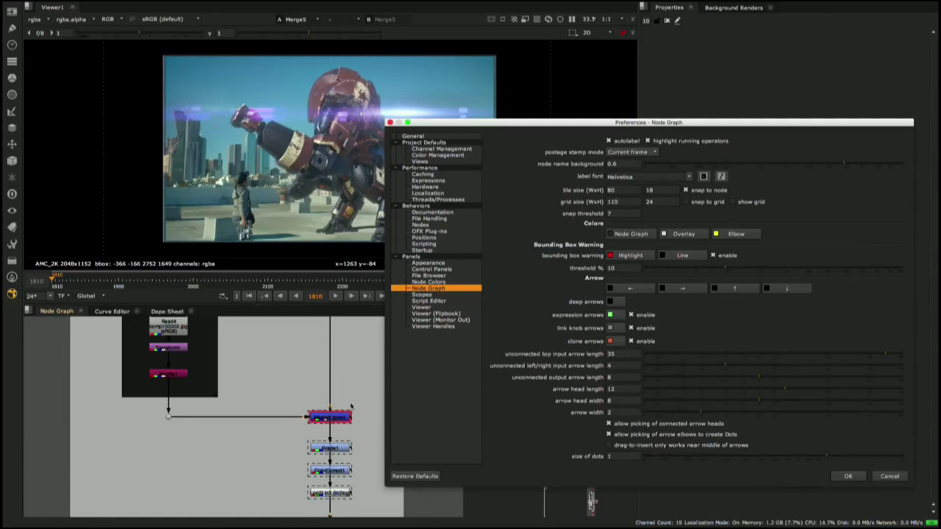
{"action": "left_click", "coordinate": [847, 476]}
{"action": "scroll", "coordinate": [380, 360], "scroll_direction": "down", "scroll_amount": 3}
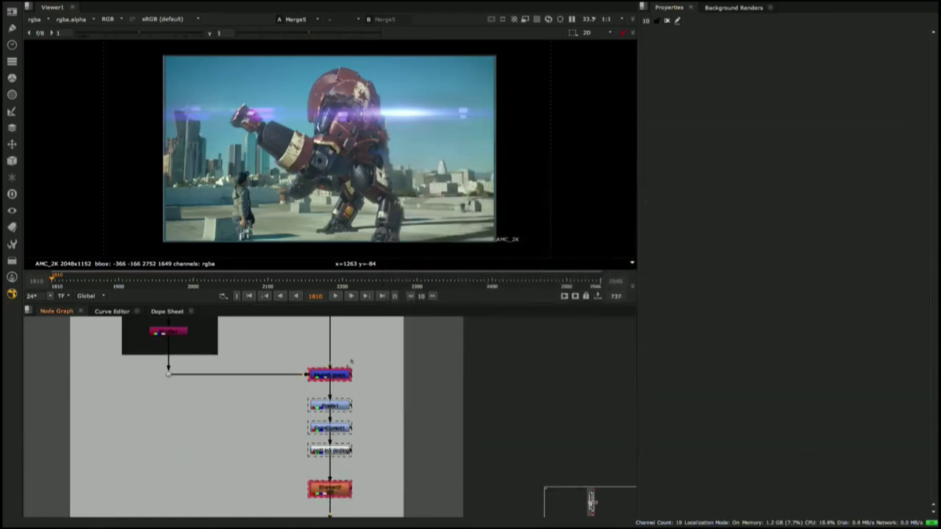
Pick a different highlight colour for the bounding box warning in the Node Graph preferences.
{"action": "key", "text": "shift+s"}
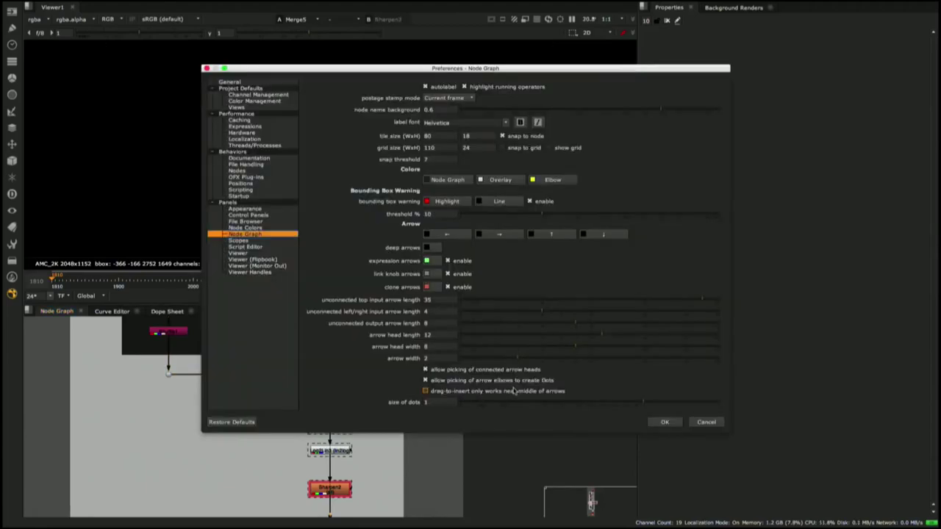
{"action": "left_click_drag", "start_coordinate": [452, 72], "coordinate": [628, 116]}
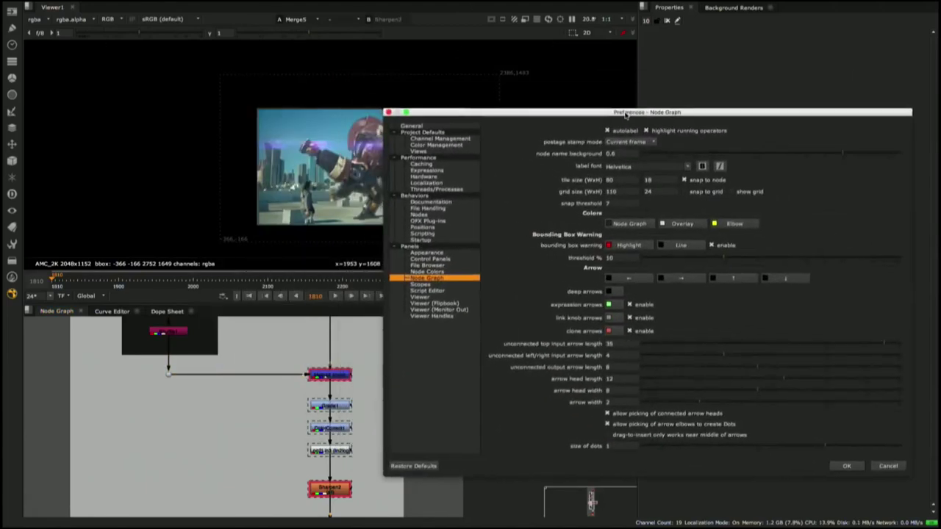
{"action": "left_click", "coordinate": [629, 245]}
{"action": "mouse_move", "coordinate": [263, 214]}
{"action": "left_mouse_down"}
{"action": "mouse_move", "coordinate": [259, 195]}
{"action": "mouse_move", "coordinate": [258, 234]}
{"action": "left_mouse_up"}
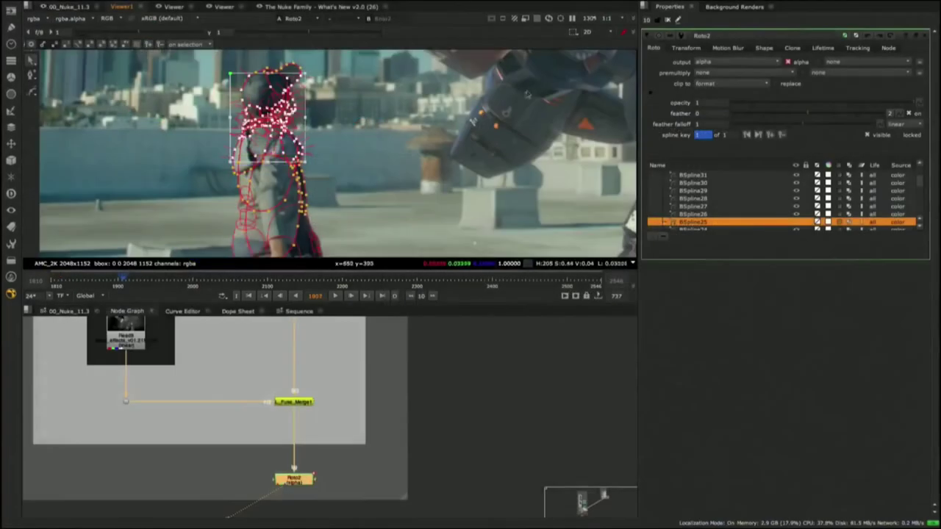
Select groups of Roto2 spline points on the standing figure, switching the viewer's selection mode to Lasso Selection.
{"action": "left_click", "coordinate": [573, 32]}
{"action": "left_click", "coordinate": [581, 64]}
{"action": "left_click_drag", "start_coordinate": [324, 167], "coordinate": [250, 240]}
{"action": "left_click", "coordinate": [574, 32]}
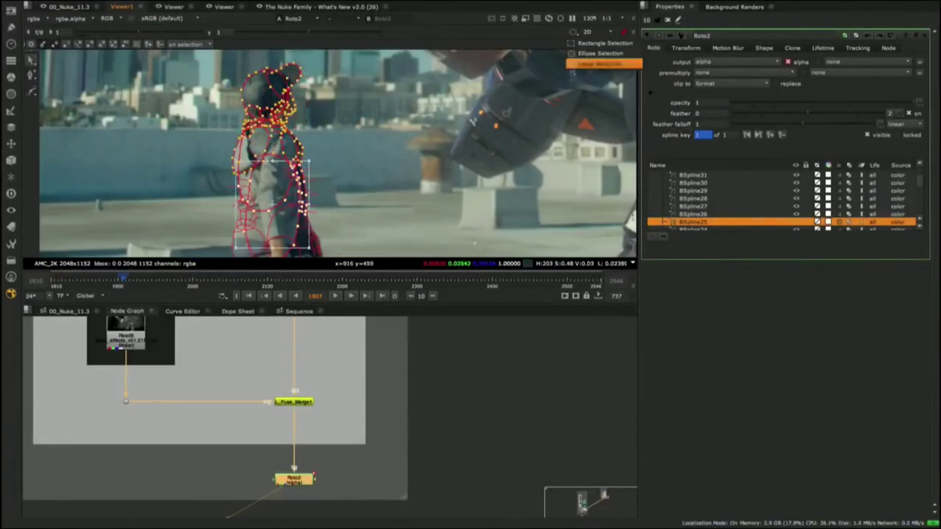
{"action": "left_click", "coordinate": [581, 64]}
{"action": "mouse_move", "coordinate": [313, 131]}
{"action": "left_mouse_down"}
{"action": "mouse_move", "coordinate": [254, 115]}
{"action": "mouse_move", "coordinate": [300, 178]}
{"action": "left_mouse_up"}
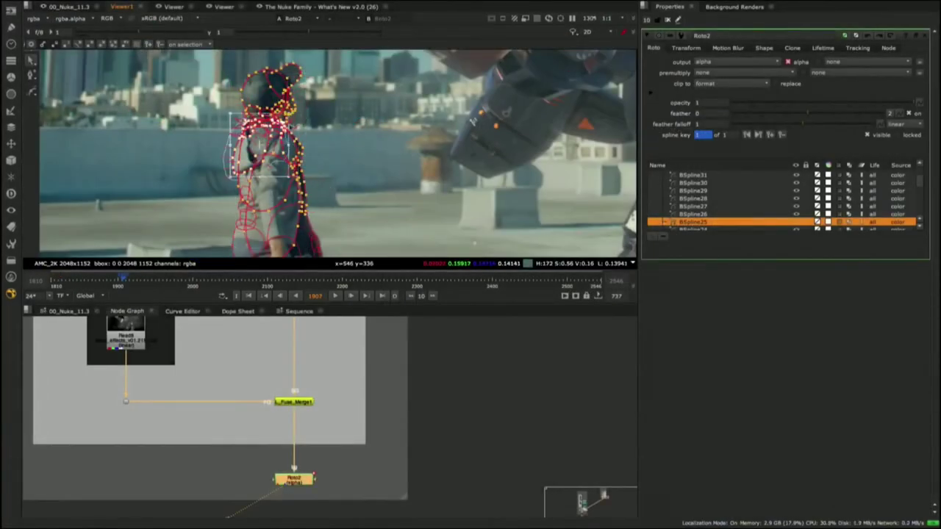
{"action": "scroll", "coordinate": [291, 87], "scroll_direction": "up", "scroll_amount": 5}
{"action": "mouse_move", "coordinate": [168, 131]}
{"action": "left_mouse_down"}
{"action": "mouse_move", "coordinate": [223, 208]}
{"action": "mouse_move", "coordinate": [283, 110]}
{"action": "left_mouse_up"}
{"action": "left_click_drag", "start_coordinate": [234, 137], "coordinate": [237, 136]}
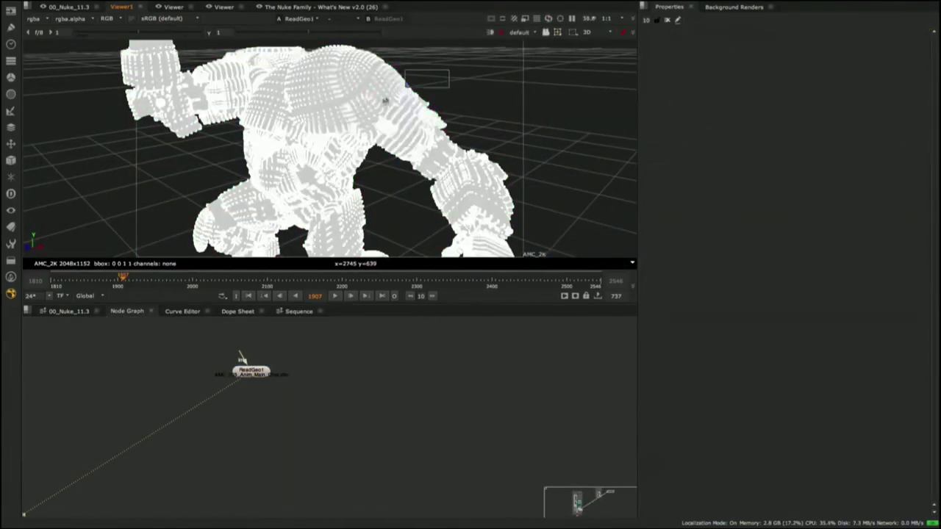
Select vertices on the ReadGeo1 robot's torso and arms with rectangular selections, and further areas with Ellipse Selection.
{"action": "left_click_drag", "start_coordinate": [385, 101], "coordinate": [311, 135]}
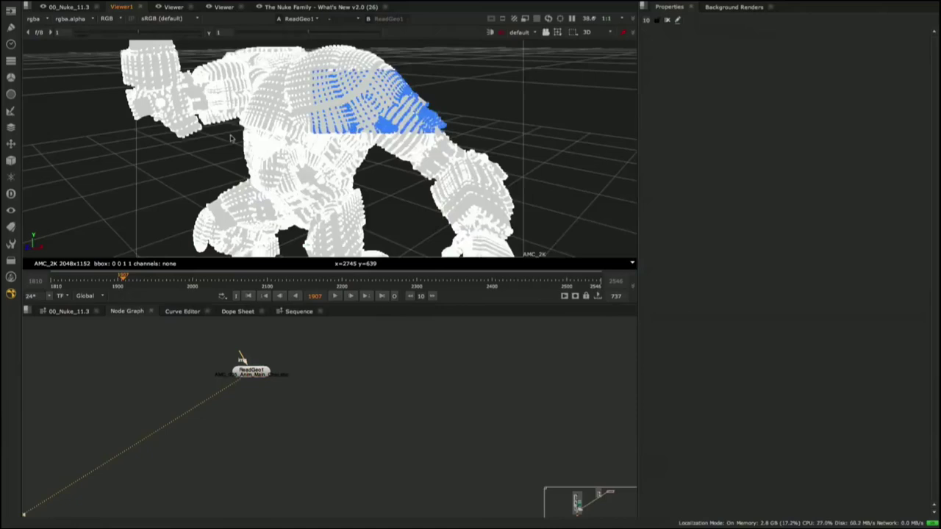
{"action": "left_click_drag", "start_coordinate": [228, 135], "coordinate": [286, 89]}
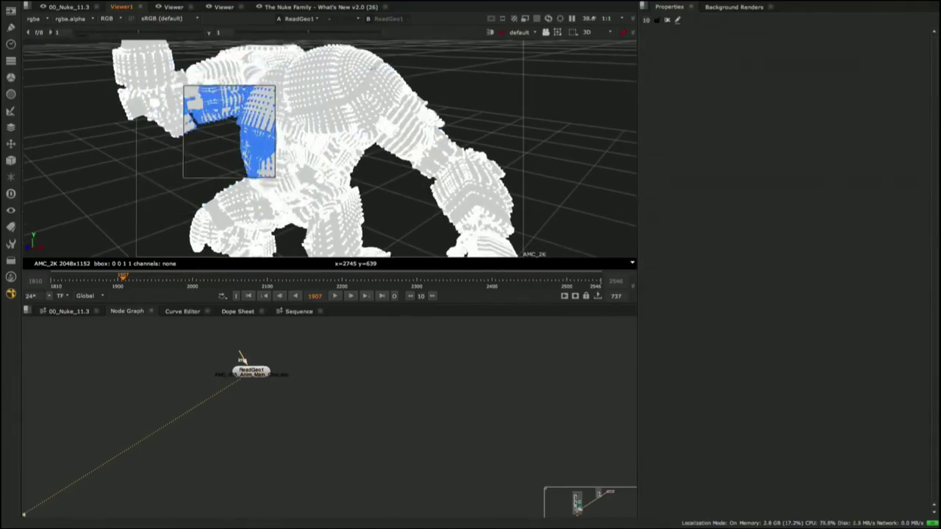
{"action": "left_click", "coordinate": [574, 32]}
{"action": "left_click", "coordinate": [585, 54]}
{"action": "left_click_drag", "start_coordinate": [383, 101], "coordinate": [336, 134]}
{"action": "left_click_drag", "start_coordinate": [250, 176], "coordinate": [286, 207], "text": "shift"}
{"action": "left_click_drag", "start_coordinate": [288, 177], "coordinate": [346, 158], "text": "ctrl"}
{"action": "left_click_drag", "start_coordinate": [377, 181], "coordinate": [264, 66]}
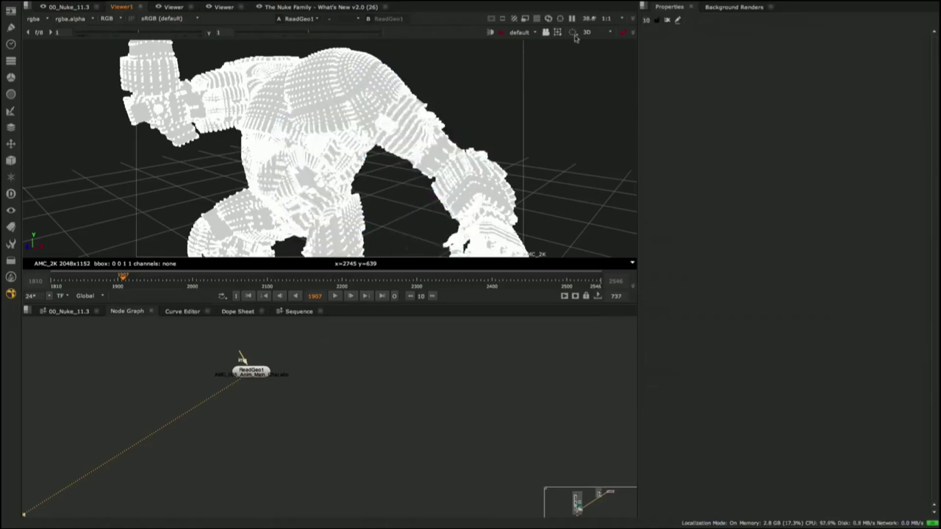
Select vertices on the robot's shoulder and waist with Lasso Selection.
{"action": "left_click_drag", "start_coordinate": [344, 62], "coordinate": [400, 111]}
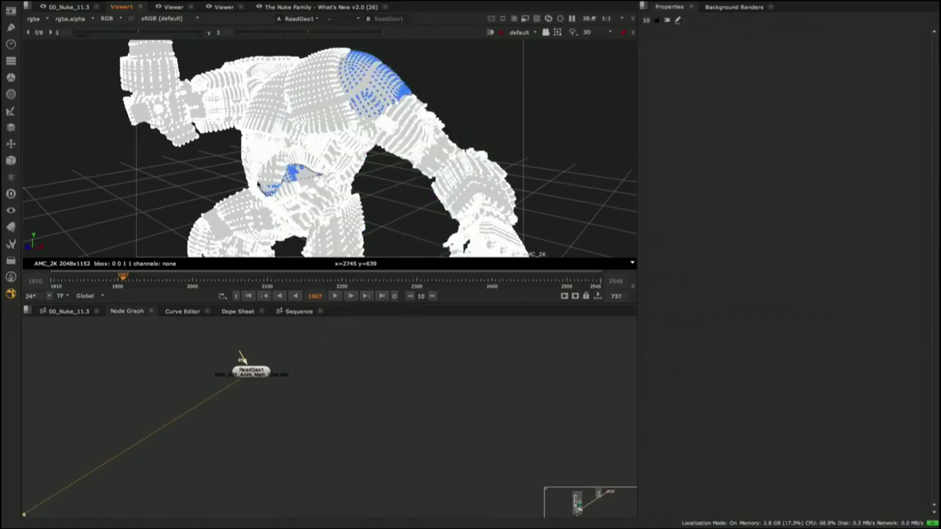
{"action": "left_click_drag", "start_coordinate": [322, 175], "coordinate": [294, 170]}
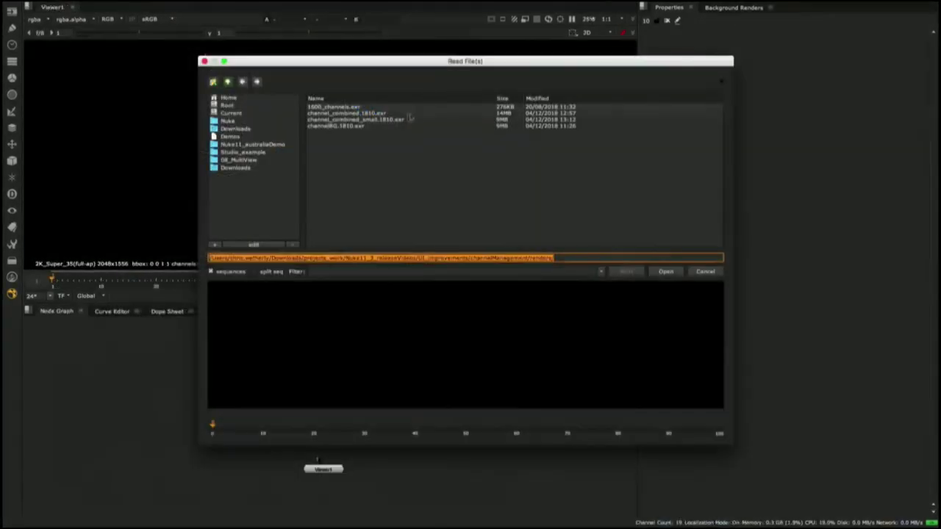
Read in channel_combined_small.1810.exr and display it in the viewer.
{"action": "left_click", "coordinate": [401, 120]}
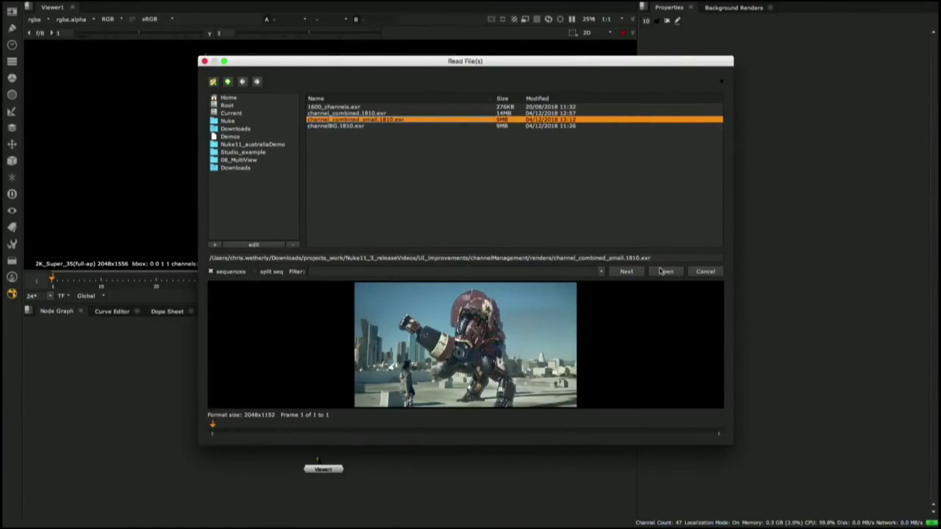
{"action": "left_click", "coordinate": [665, 271]}
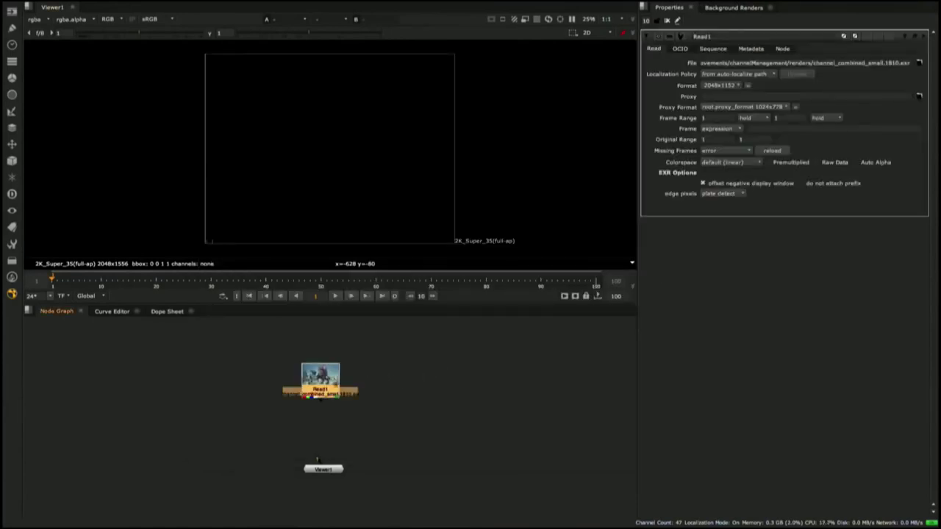
{"action": "key", "text": "1"}
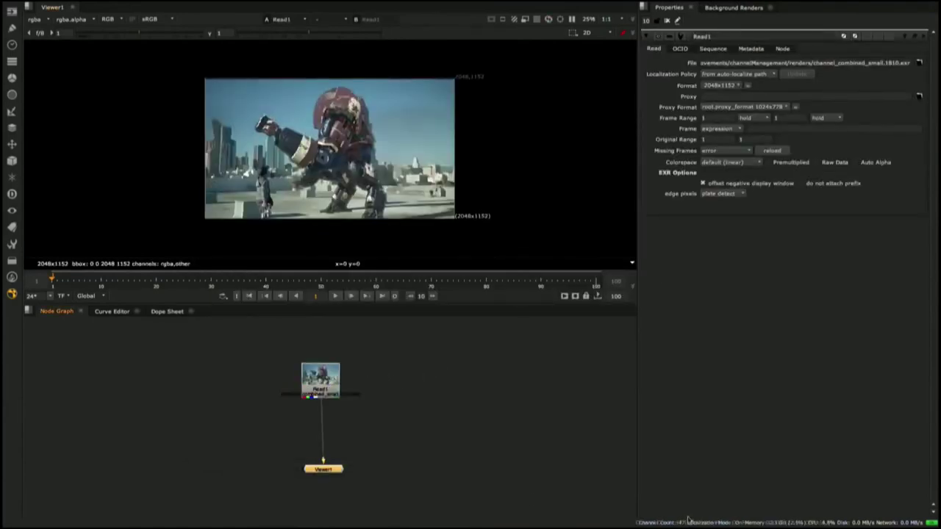
Read in 1600_channels.exr and dismiss the channel warning.
{"action": "key", "text": "r"}
{"action": "left_click", "coordinate": [364, 108]}
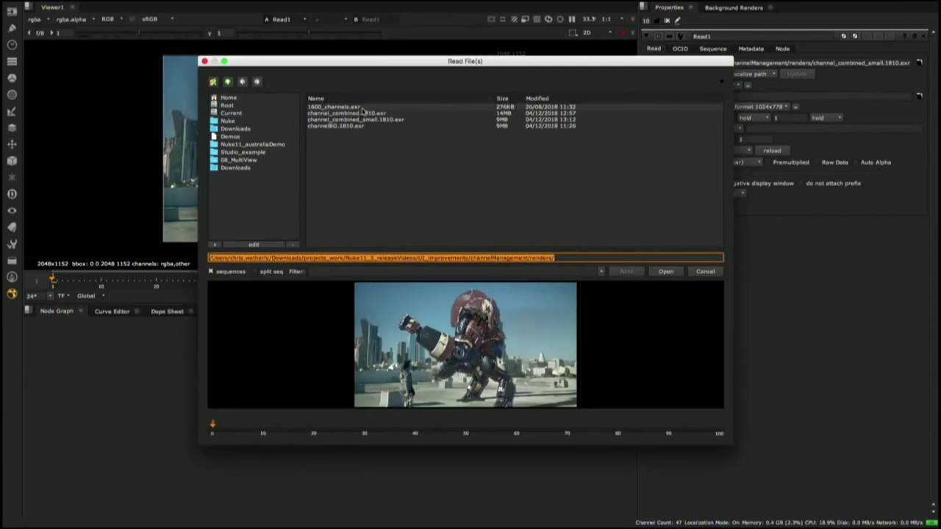
{"action": "left_click_drag", "start_coordinate": [438, 248], "coordinate": [414, 235]}
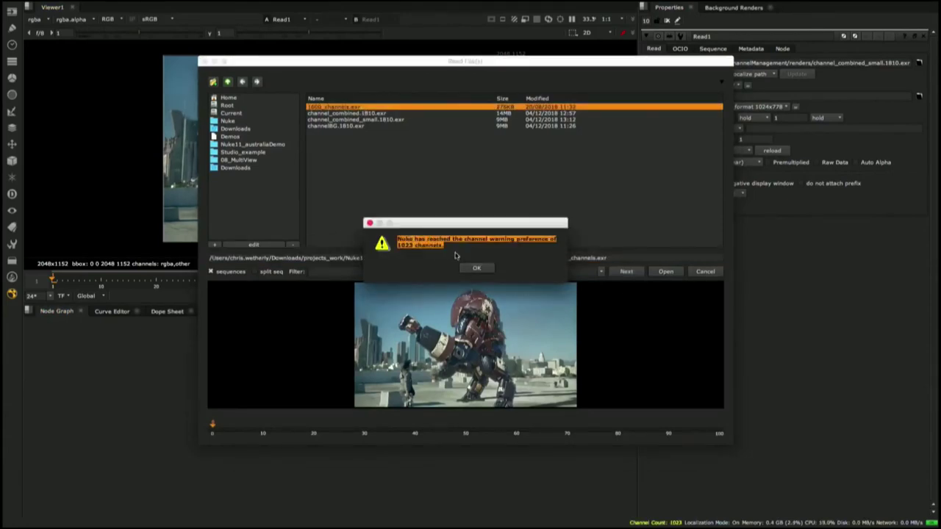
{"action": "left_click", "coordinate": [476, 269]}
{"action": "left_click", "coordinate": [665, 272]}
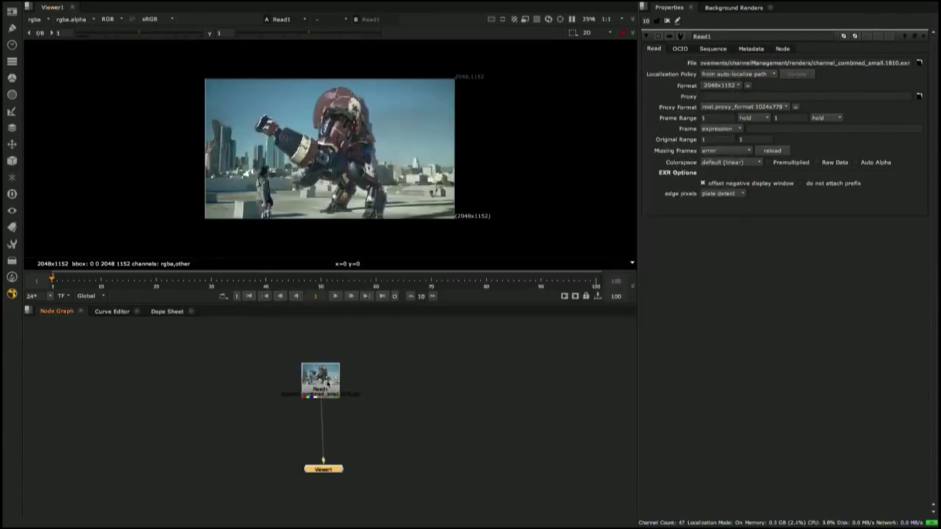
Open and confirm the preferences, and start adding another Read node.
{"action": "key", "text": "shift+s"}
{"action": "left_click", "coordinate": [664, 423]}
{"action": "key", "text": "r"}
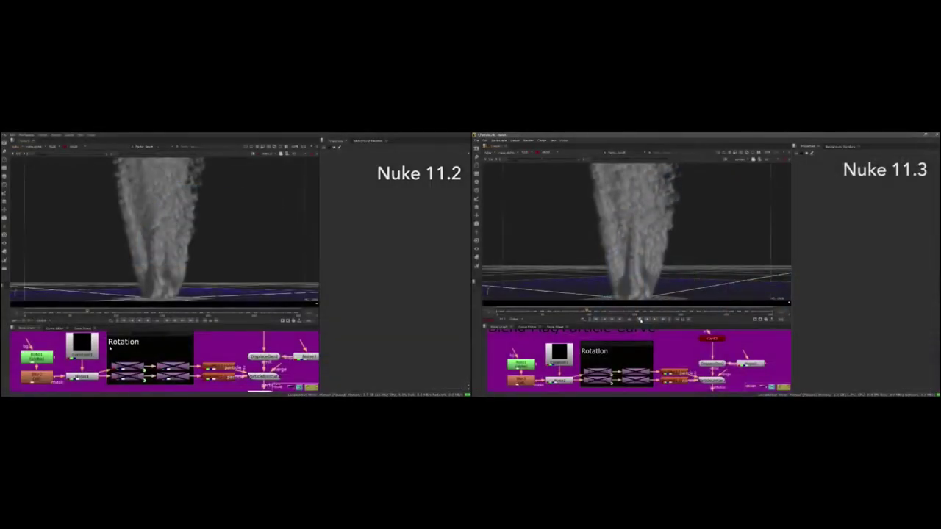
Toggle the disabled state of the Rotation backdrop's nodes in both Nuke 11.2 and 11.3, and play the particle simulation.
{"action": "left_click_drag", "start_coordinate": [103, 335], "coordinate": [195, 387]}
{"action": "left_click_drag", "start_coordinate": [579, 338], "coordinate": [658, 390]}
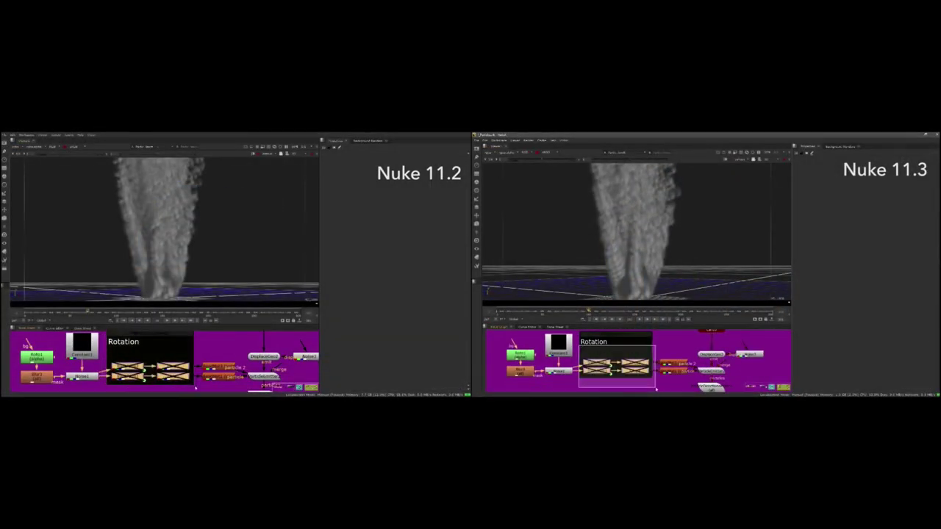
{"action": "key", "text": "d"}
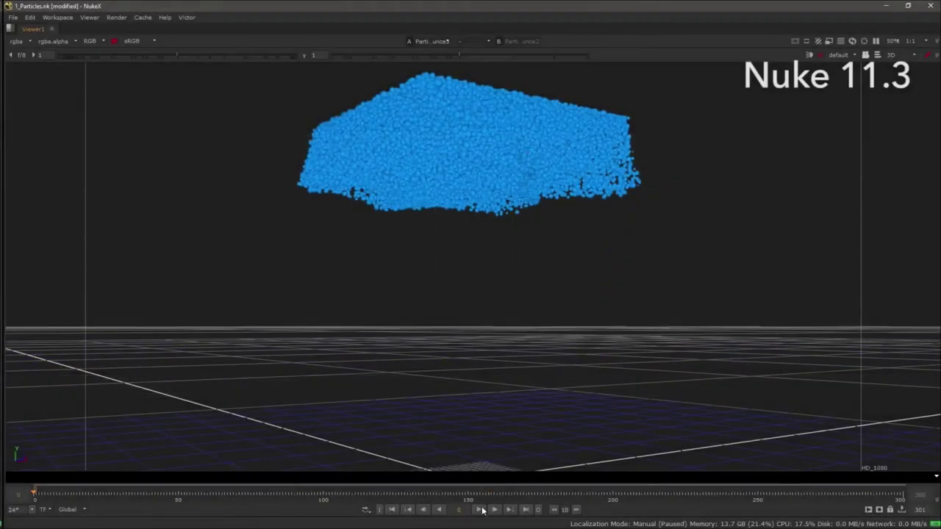
{"action": "left_click", "coordinate": [480, 510]}
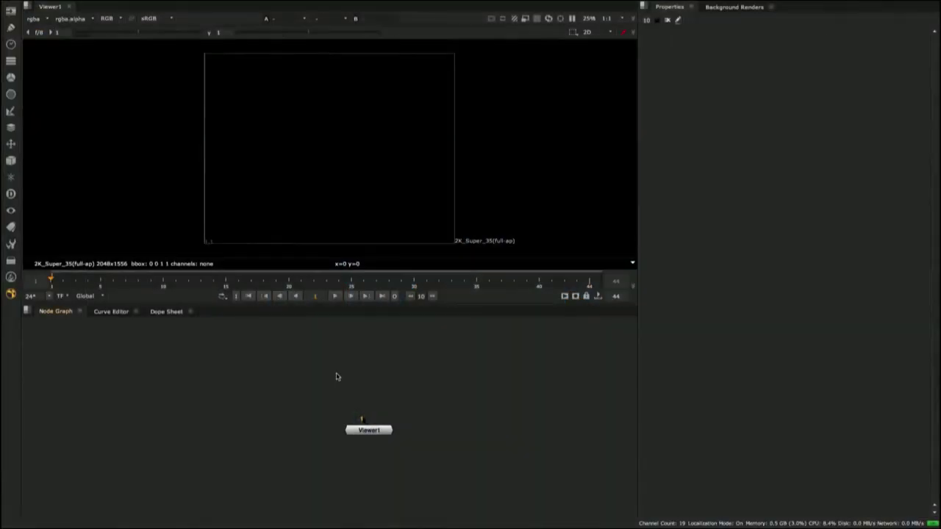
Read in CV_RAW_SQ_3840x2160.mxf from VENICE_RAW_SQ/3840x2160 and display it in the viewer.
{"action": "key", "text": "r"}
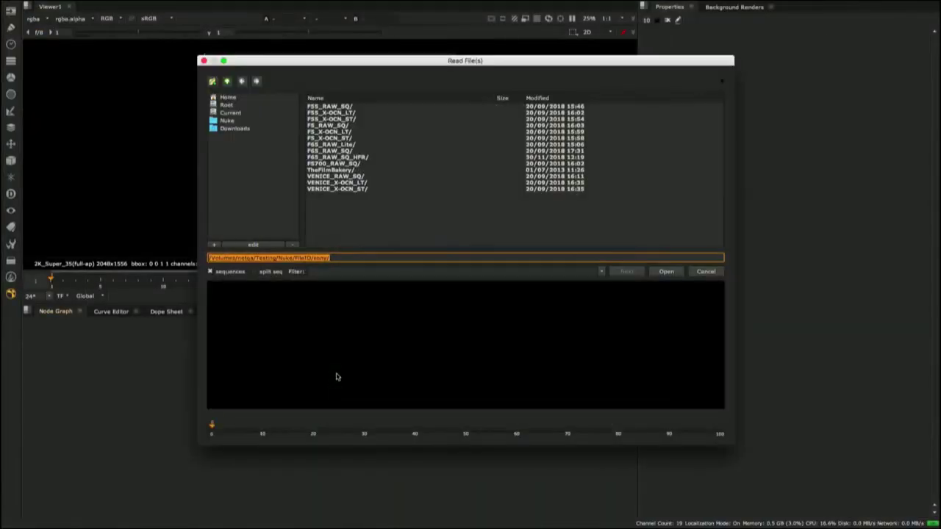
{"action": "double_click", "coordinate": [346, 176]}
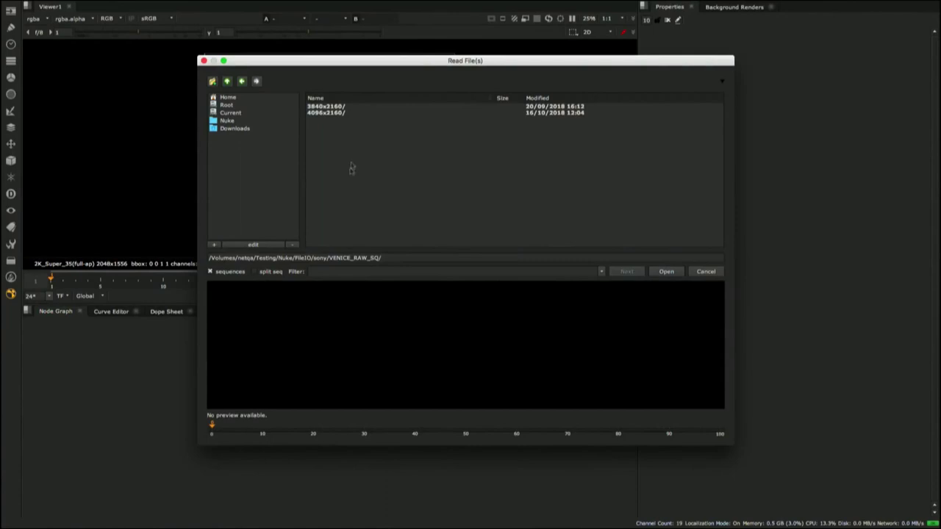
{"action": "double_click", "coordinate": [351, 111]}
{"action": "left_click", "coordinate": [351, 106]}
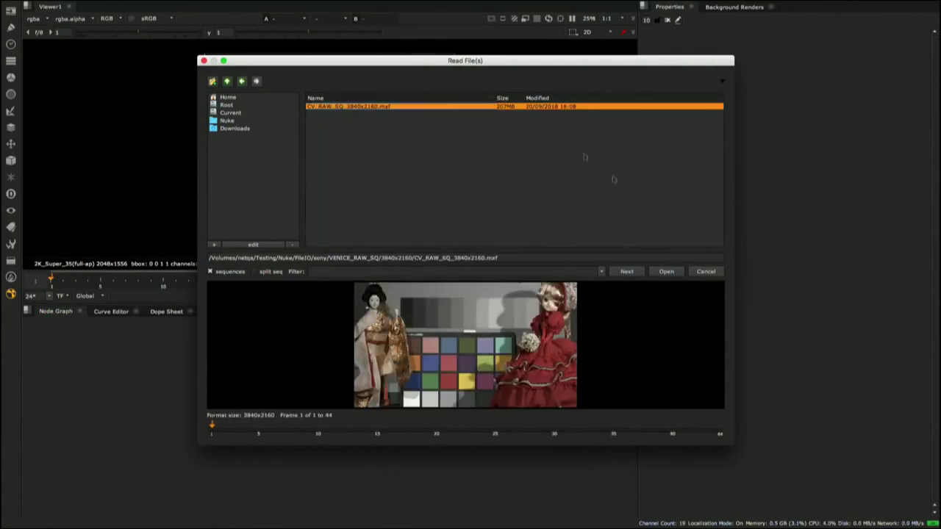
{"action": "left_click", "coordinate": [665, 272]}
{"action": "left_click_drag", "start_coordinate": [362, 420], "coordinate": [340, 369]}
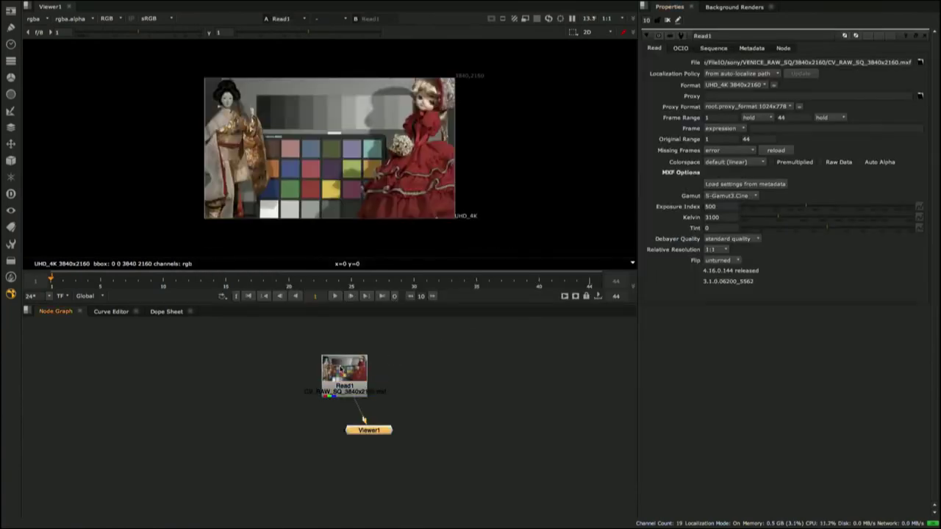
Examine the VENICE RAW clip's format, gamut and debayer quality options and its metadata.
{"action": "left_click", "coordinate": [748, 86]}
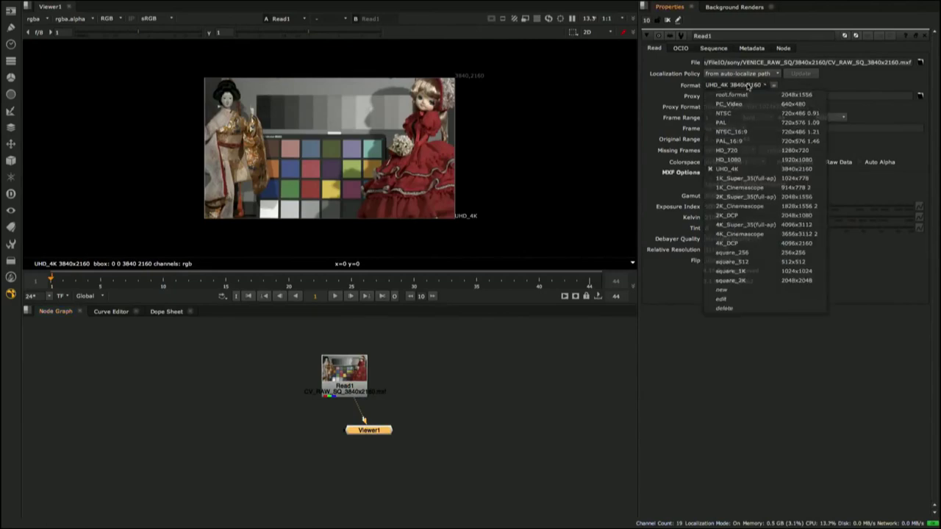
{"action": "left_click", "coordinate": [748, 87]}
{"action": "left_click", "coordinate": [749, 195]}
{"action": "left_click", "coordinate": [748, 196]}
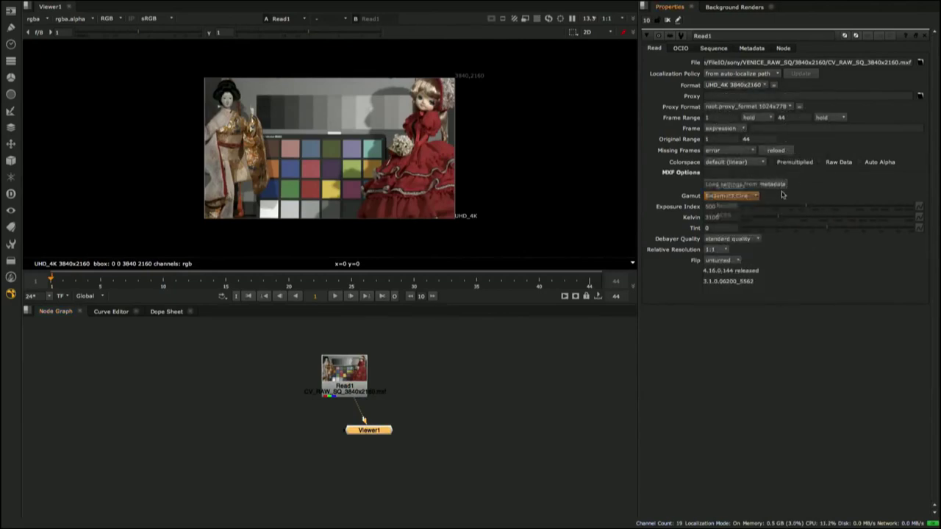
{"action": "left_click", "coordinate": [754, 240]}
{"action": "left_click", "coordinate": [756, 241]}
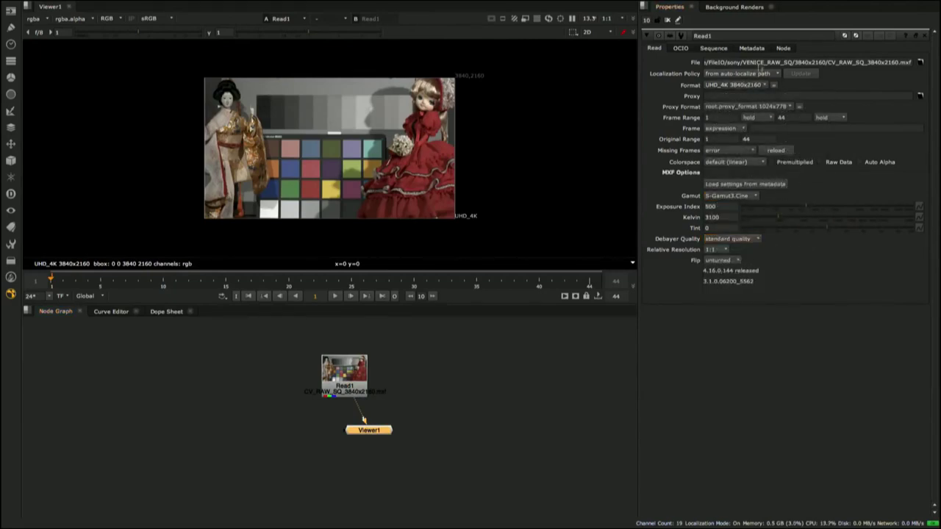
{"action": "left_click", "coordinate": [751, 48]}
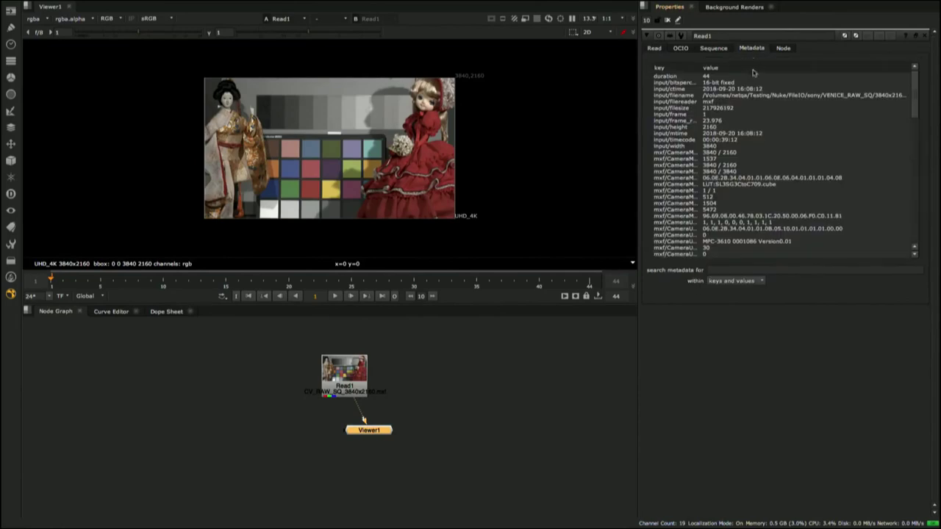
{"action": "left_click", "coordinate": [656, 50]}
Read in CV_XOCN_ST_6054x3272_ISO2500.mxf from VENICE_X-OCN_ST/6054x3272, display it in the viewer and show its Read settings.
{"action": "key", "text": "r"}
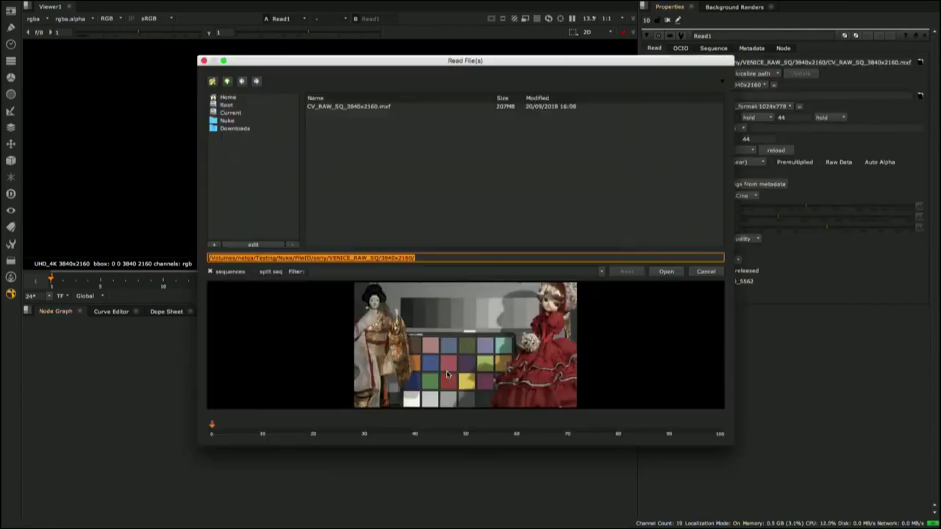
{"action": "left_click", "coordinate": [228, 82]}
{"action": "left_click", "coordinate": [228, 81]}
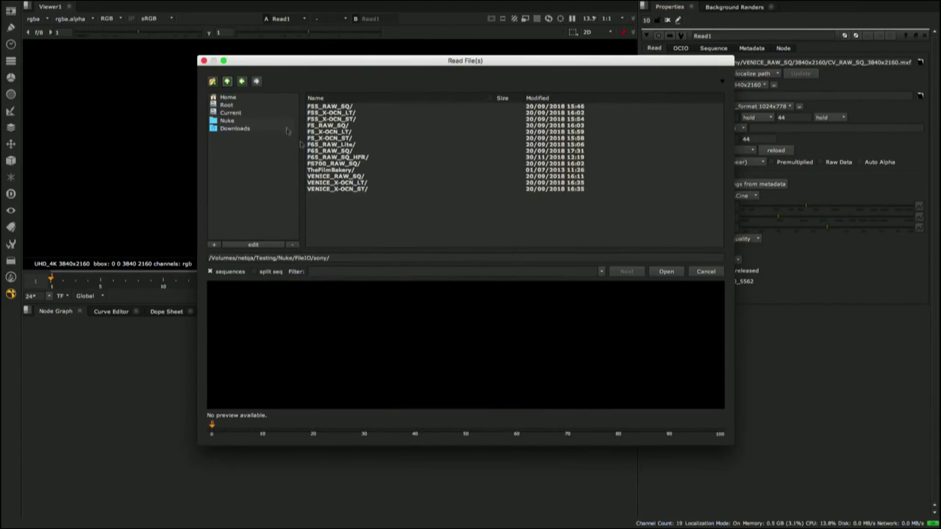
{"action": "double_click", "coordinate": [329, 190]}
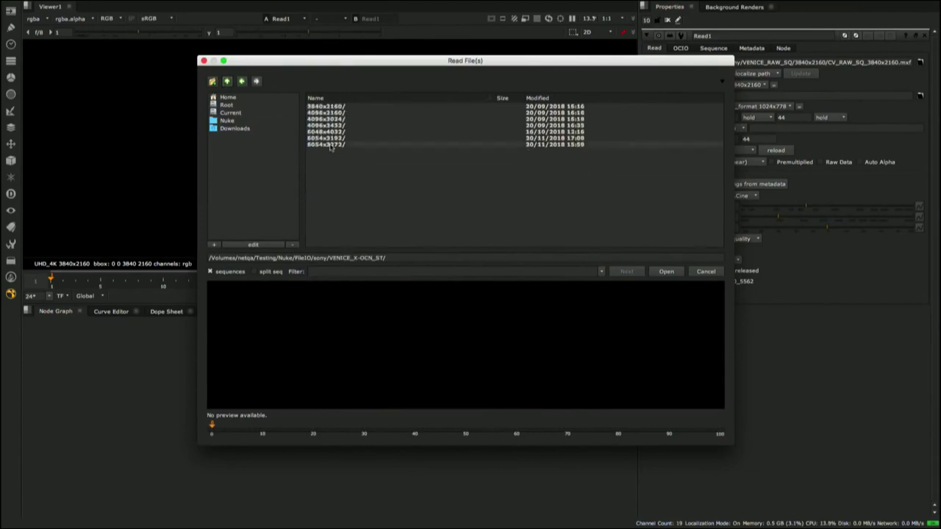
{"action": "double_click", "coordinate": [338, 144]}
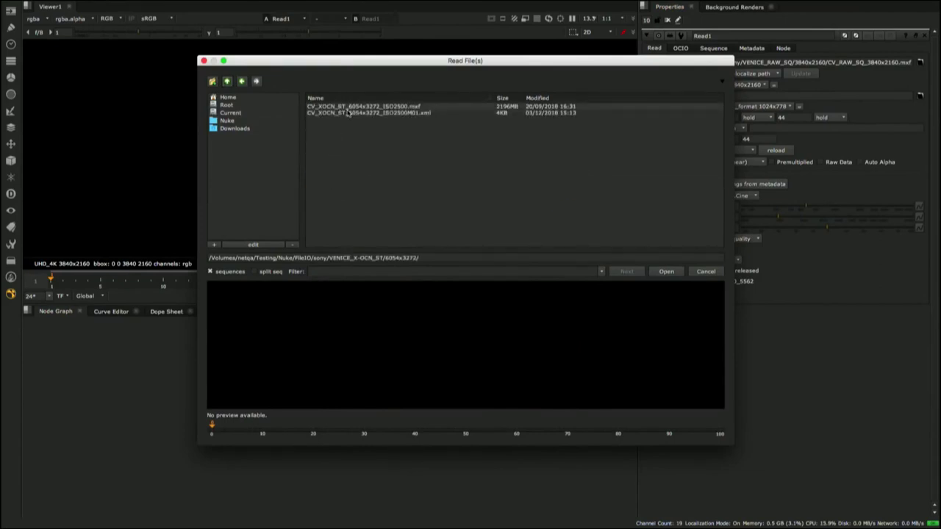
{"action": "left_click", "coordinate": [353, 107]}
{"action": "left_click", "coordinate": [666, 272]}
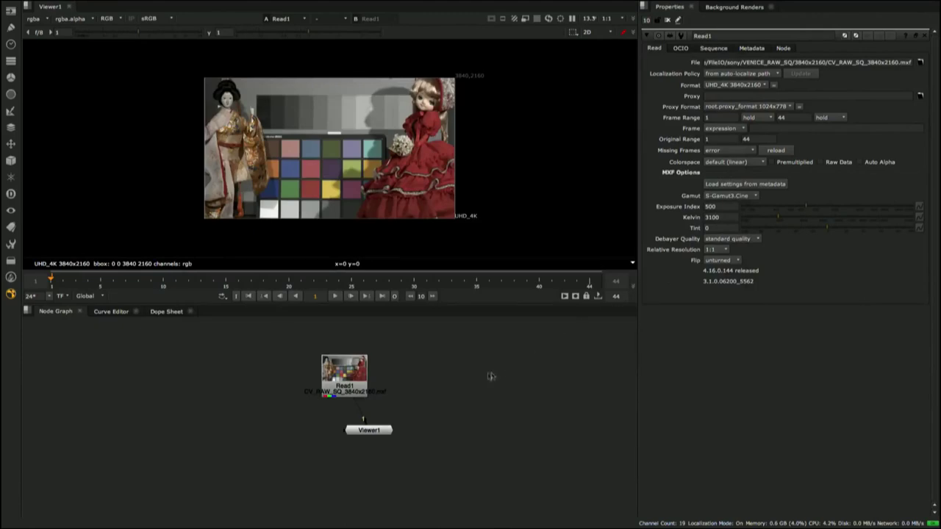
{"action": "key", "text": "1"}
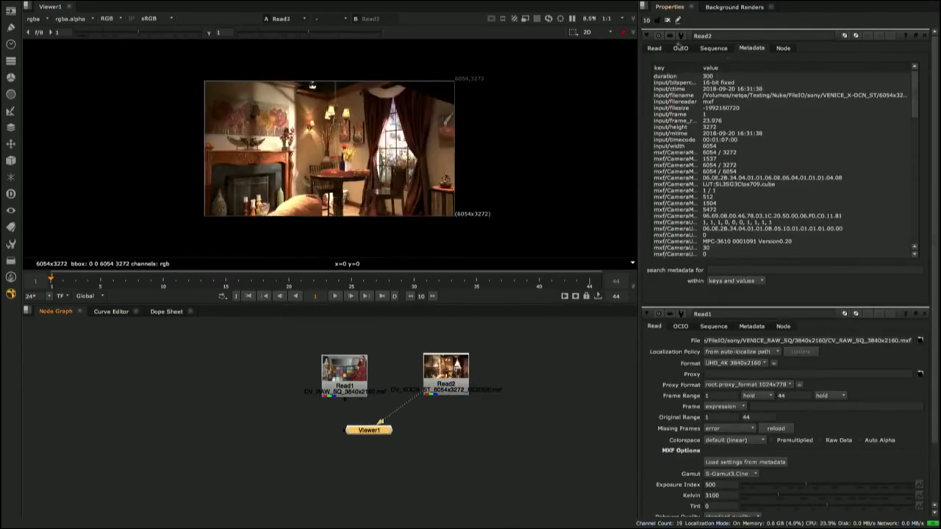
{"action": "left_click", "coordinate": [653, 48]}
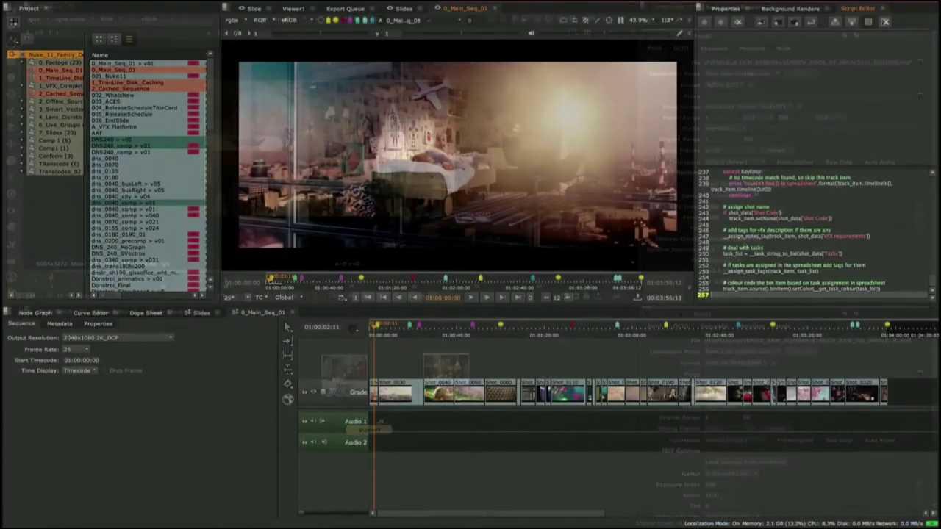
Run the whole script in the Script Editor and export the shot data of 0_Main_Seq_01 with Shot Manager.
{"action": "key", "text": "ctrl+a"}
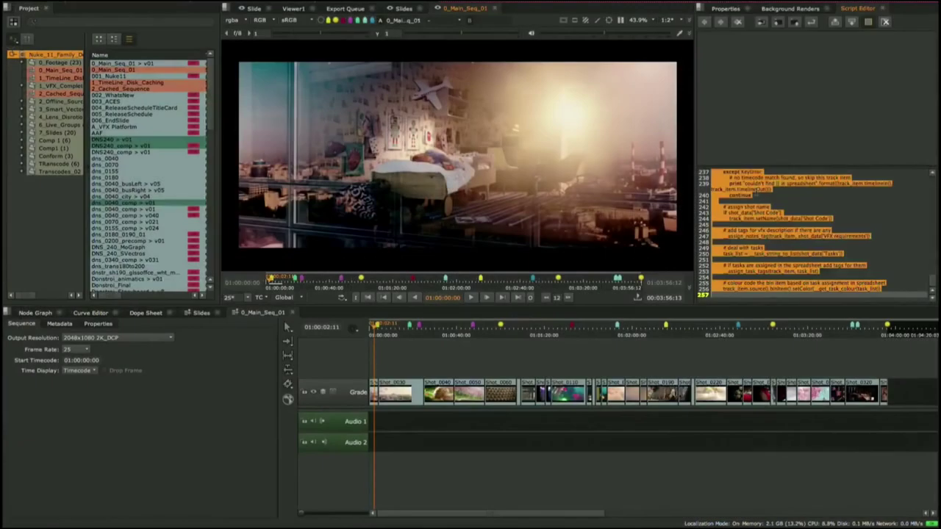
{"action": "right_click", "coordinate": [504, 354]}
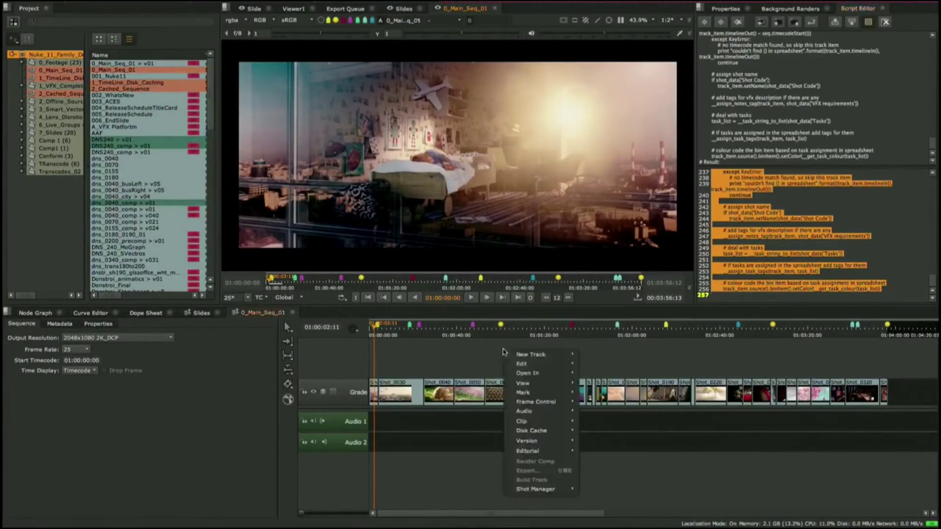
{"action": "mouse_move", "coordinate": [544, 488]}
{"action": "left_click", "coordinate": [617, 487]}
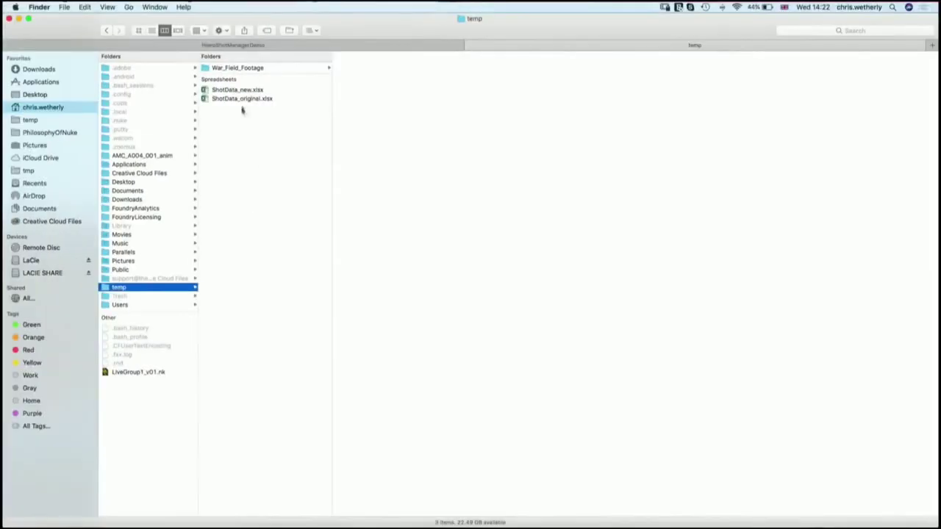
Open ShotData_new.xlsx in Excel, fill in the shots' tasks and the VFX requirement "add explosions", and save the workbook.
{"action": "left_click", "coordinate": [236, 88]}
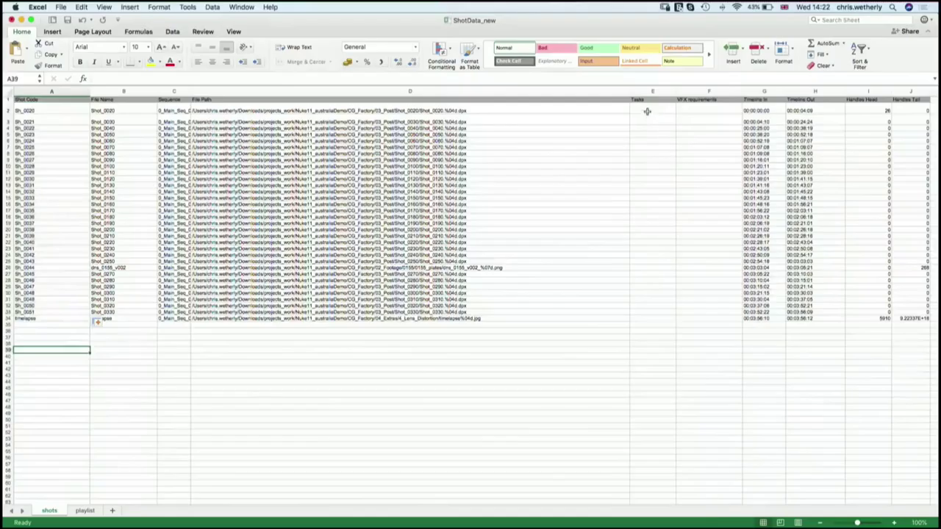
{"action": "left_click", "coordinate": [651, 112]}
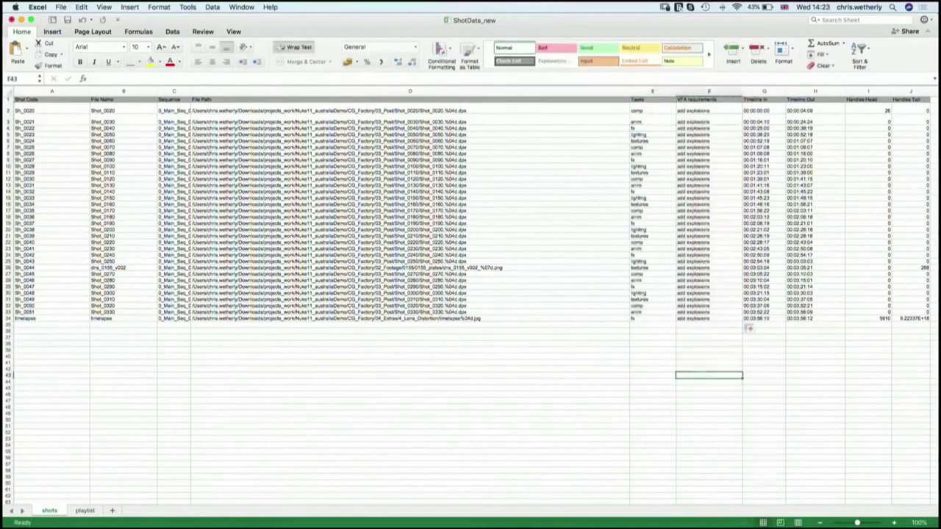
{"action": "left_click", "coordinate": [61, 7]}
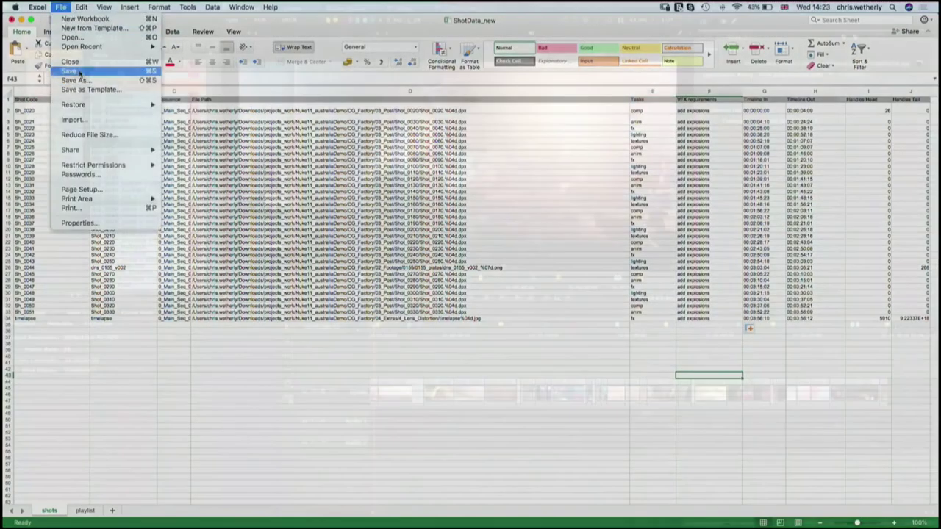
Return to Nuke Studio and update 0_Main_Seq_01 from the edited spreadsheet with Shot Manager.
{"action": "right_click", "coordinate": [464, 355]}
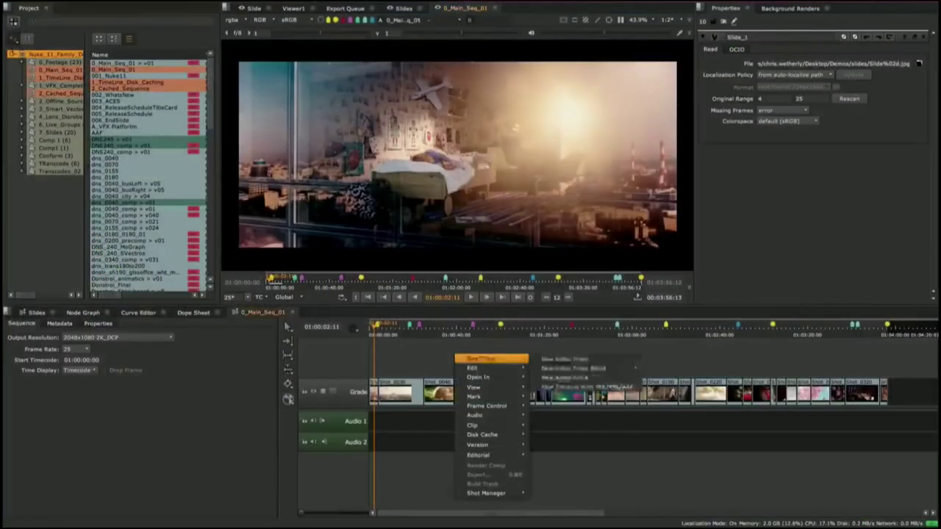
{"action": "mouse_move", "coordinate": [495, 493]}
{"action": "left_click", "coordinate": [569, 503]}
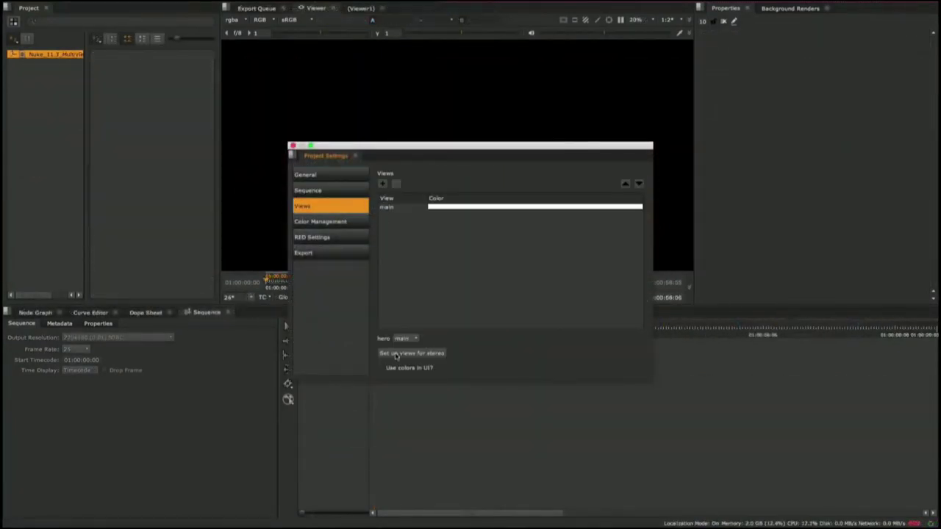
Set up the project's views for stereo with view colors used in the UI, and check the export settings.
{"action": "left_click", "coordinate": [395, 355]}
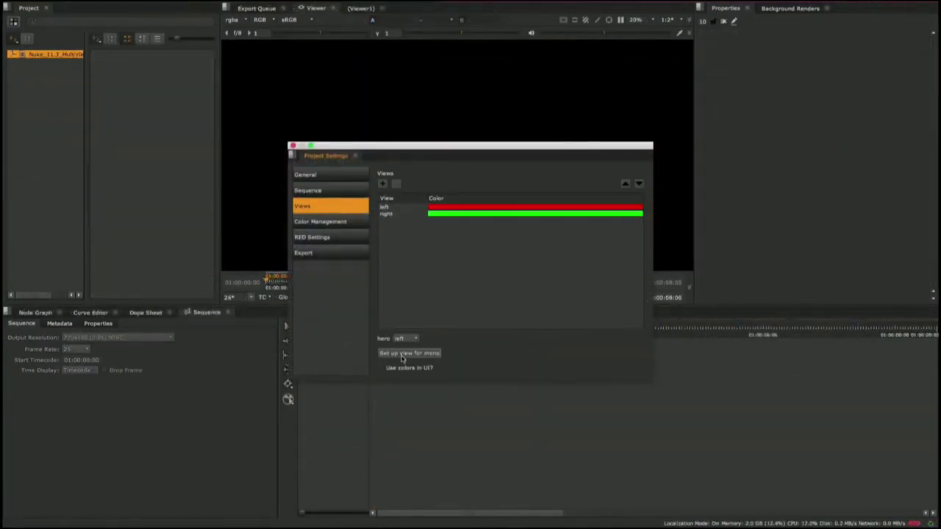
{"action": "left_click", "coordinate": [403, 214]}
{"action": "left_click", "coordinate": [396, 184]}
{"action": "left_click", "coordinate": [448, 265]}
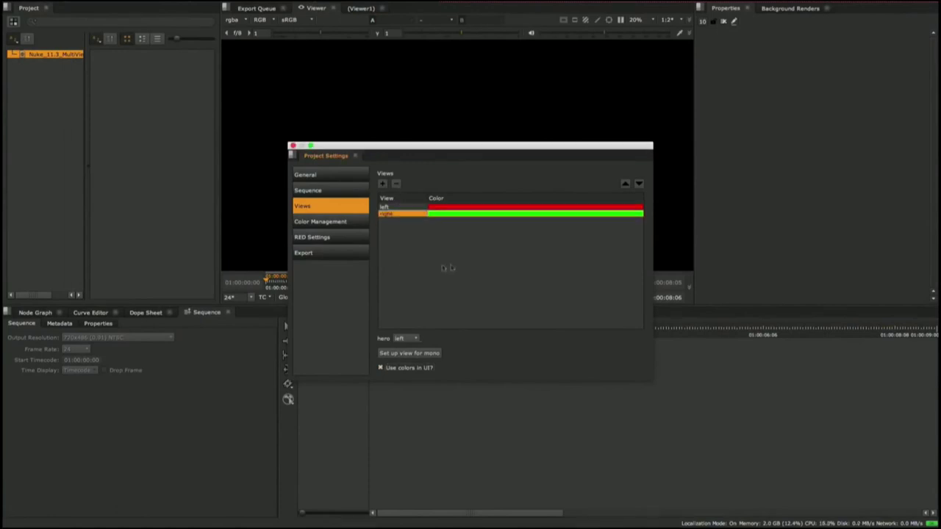
{"action": "left_click", "coordinate": [343, 254]}
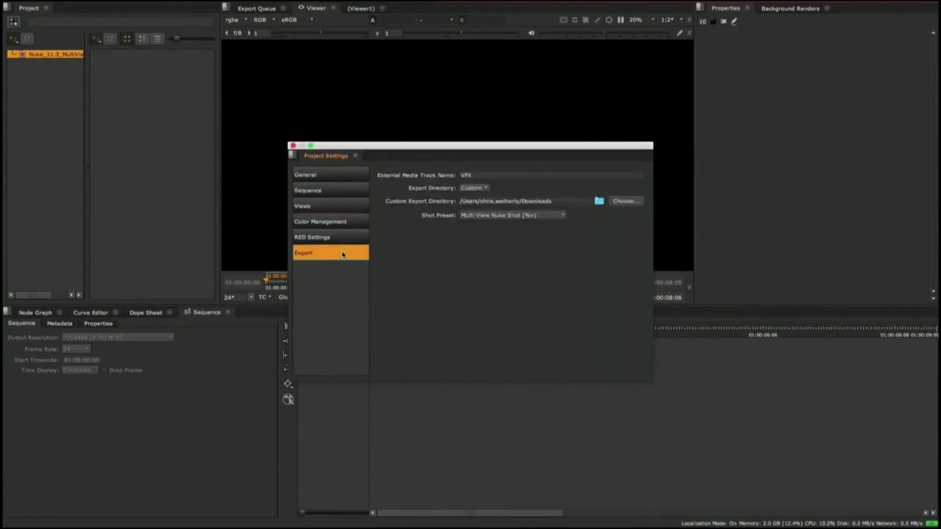
{"action": "left_click", "coordinate": [293, 145]}
Import the War_Field_Footage EXR sequence from 02_War_Footage_Single_EXR into the project with view detection enabled.
{"action": "right_click", "coordinate": [60, 106]}
{"action": "mouse_move", "coordinate": [84, 118]}
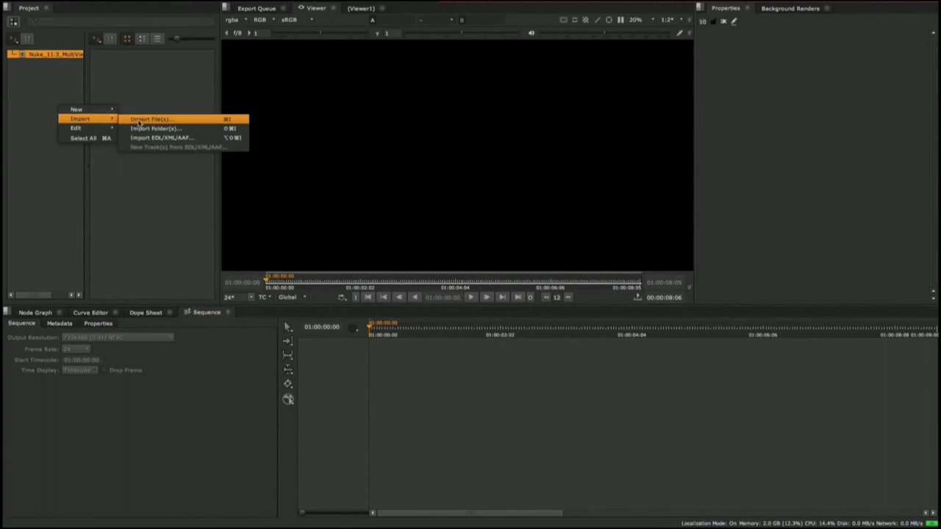
{"action": "left_click", "coordinate": [139, 120]}
{"action": "double_click", "coordinate": [362, 109]}
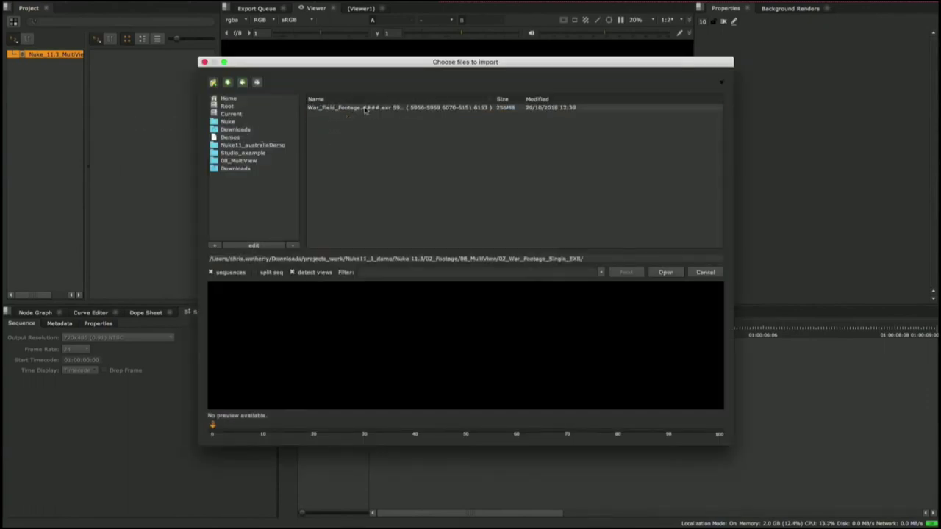
{"action": "left_click", "coordinate": [365, 109]}
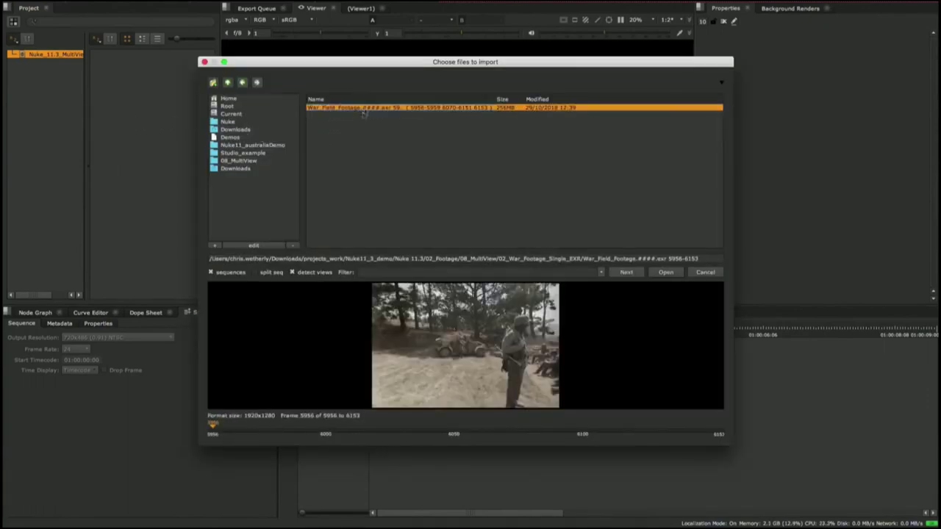
{"action": "left_click", "coordinate": [300, 274]}
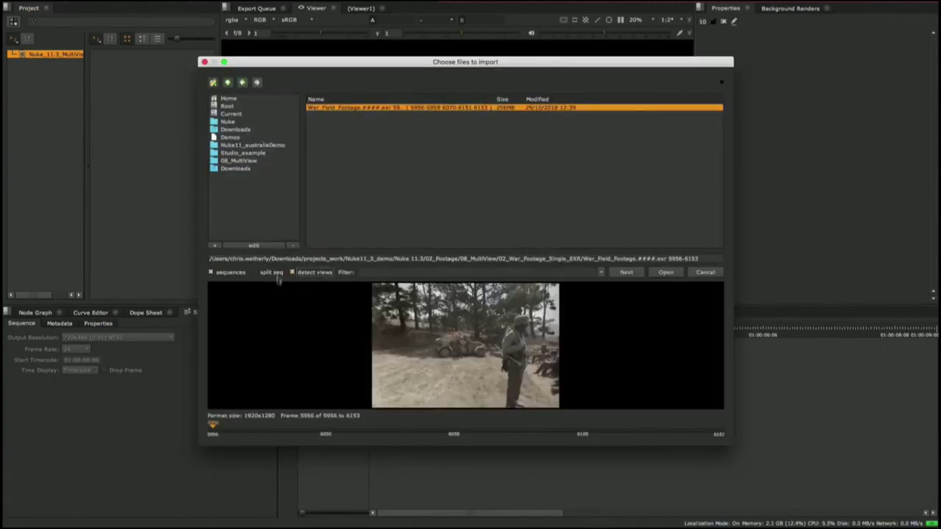
{"action": "left_click", "coordinate": [665, 272]}
Split the stereo views of the War_Field_Footage video track in Sequence 4 into separate tracks.
{"action": "right_click", "coordinate": [353, 388]}
{"action": "mouse_move", "coordinate": [392, 461]}
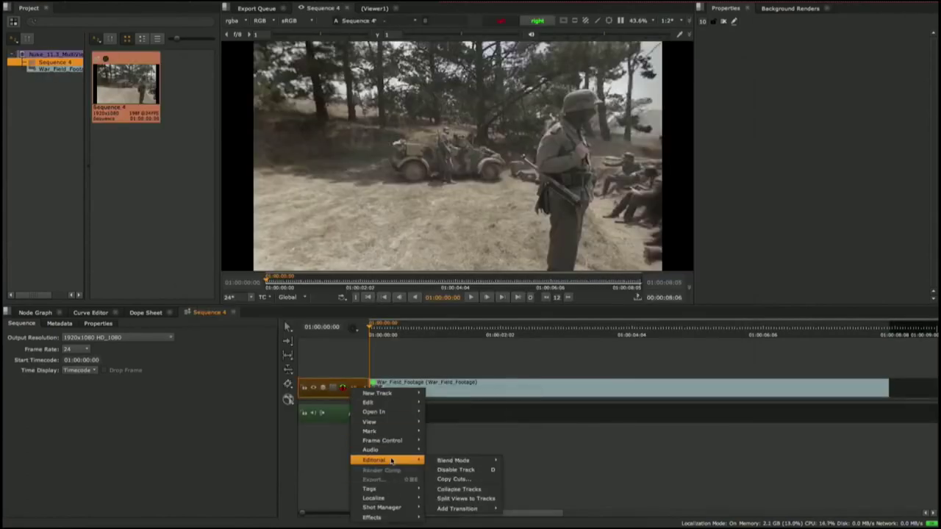
{"action": "left_click", "coordinate": [465, 498]}
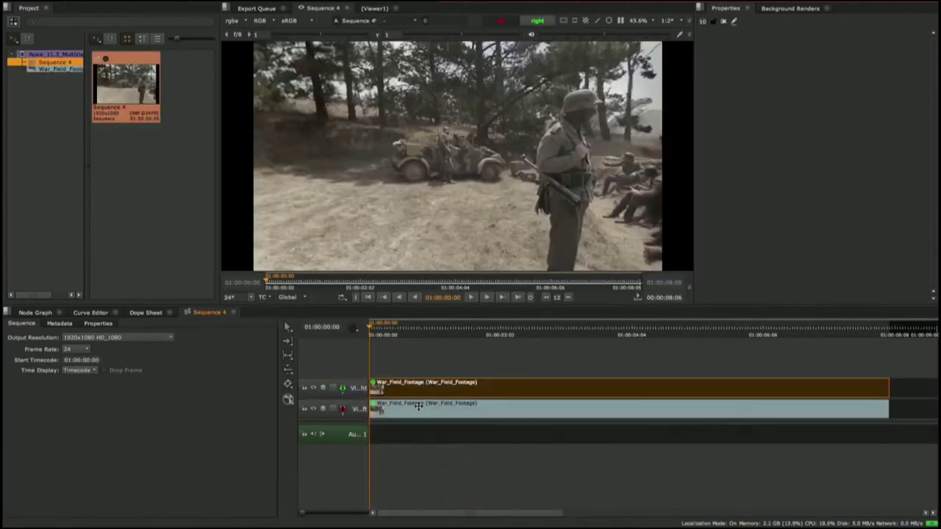
Select the War_Field_Footage clip on the left-view track and compare the left and right views in the viewer.
{"action": "left_click", "coordinate": [417, 406]}
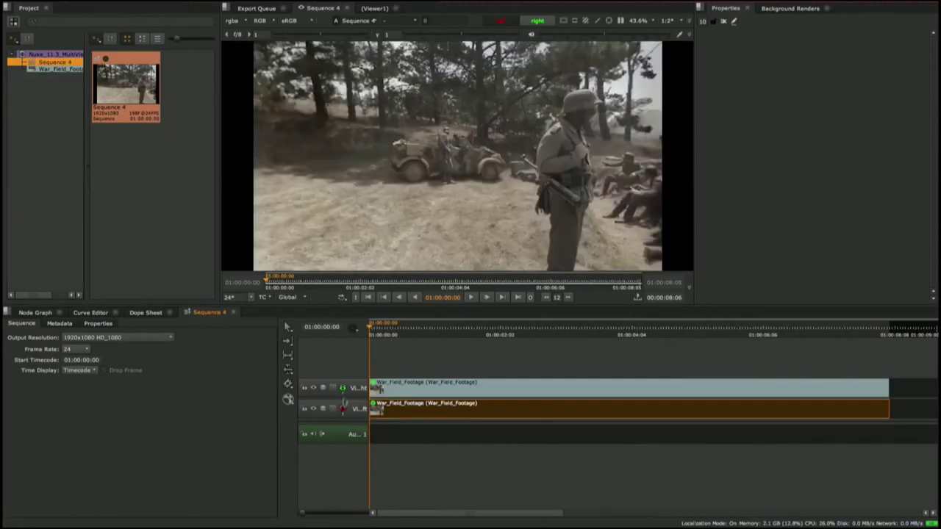
{"action": "left_click", "coordinate": [505, 22]}
{"action": "left_click", "coordinate": [541, 23]}
{"action": "left_click", "coordinate": [506, 23]}
{"action": "left_click", "coordinate": [541, 23]}
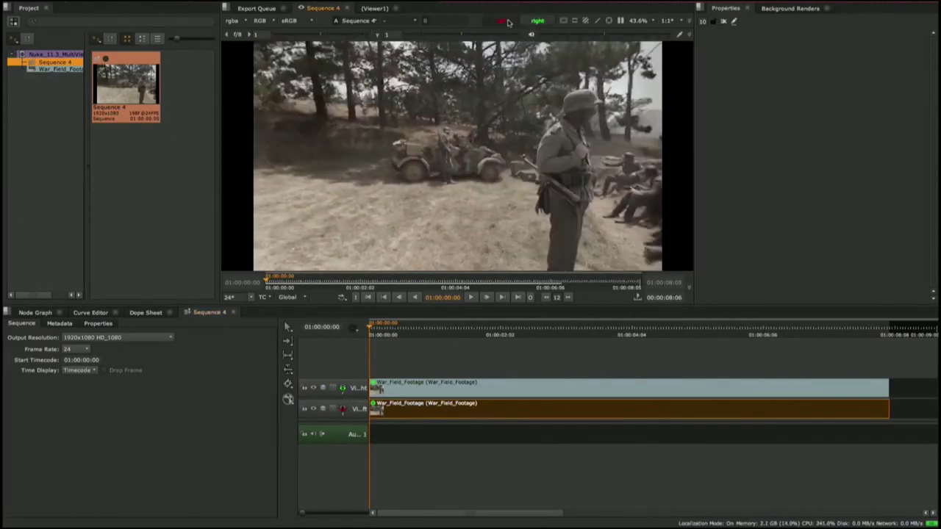
Add a Grade effect to the stereo War_Field_Footage clip, with a separate gain for the right view.
{"action": "right_click", "coordinate": [430, 386]}
{"action": "mouse_move", "coordinate": [451, 382]}
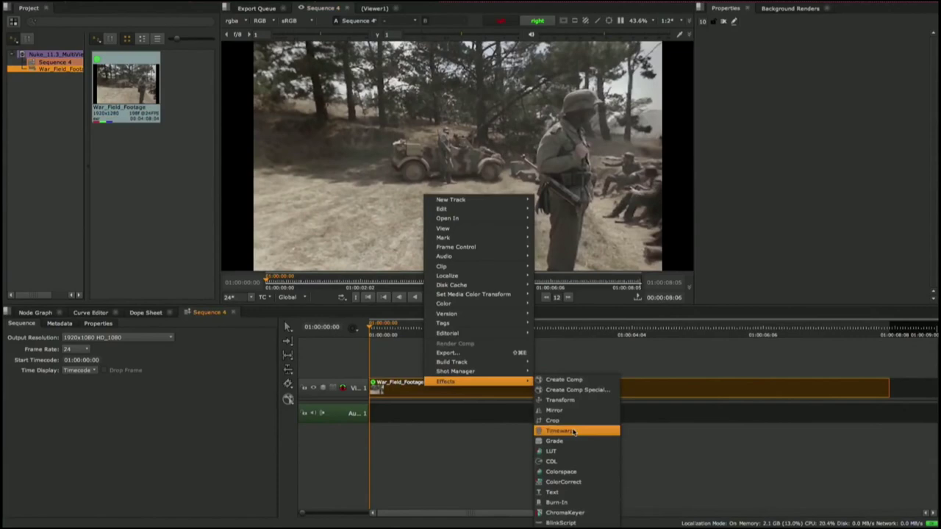
{"action": "left_click", "coordinate": [573, 430]}
Split the graded stereo video track in Sequence 4 into separate left and right tracks.
{"action": "right_click", "coordinate": [357, 392]}
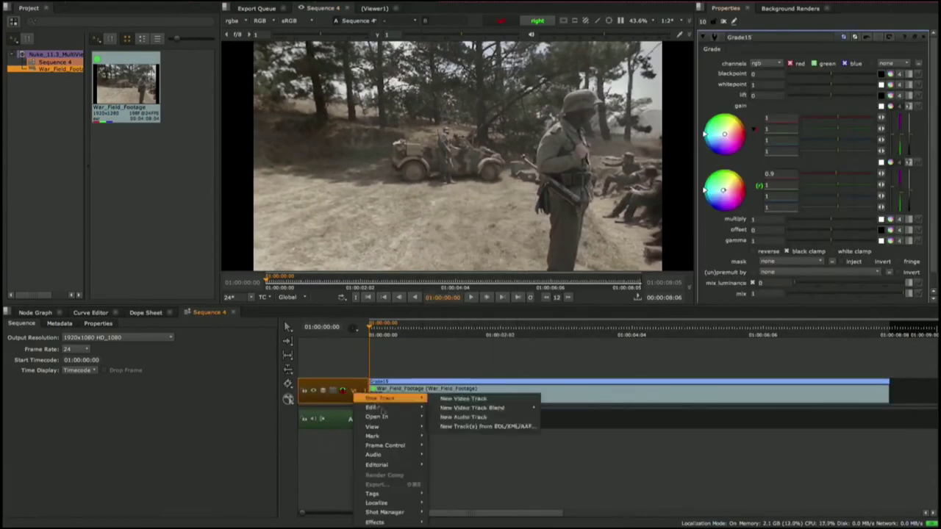
{"action": "mouse_move", "coordinate": [390, 465]}
{"action": "left_click", "coordinate": [468, 487]}
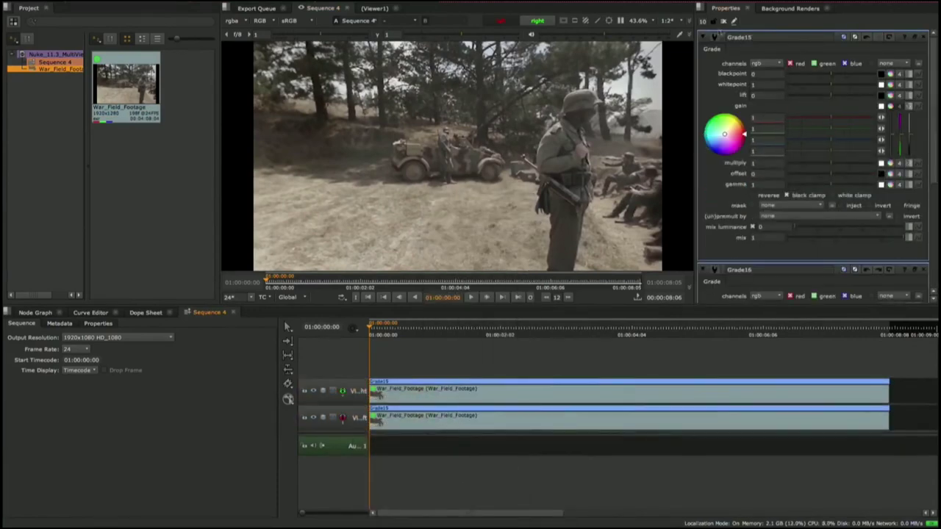
Create a single comp from both War_Field_Footage clips with Create Comp Special, using Video 1_left as the master shot.
{"action": "left_click_drag", "start_coordinate": [583, 469], "coordinate": [508, 390]}
{"action": "right_click", "coordinate": [507, 390]}
{"action": "mouse_move", "coordinate": [515, 387]}
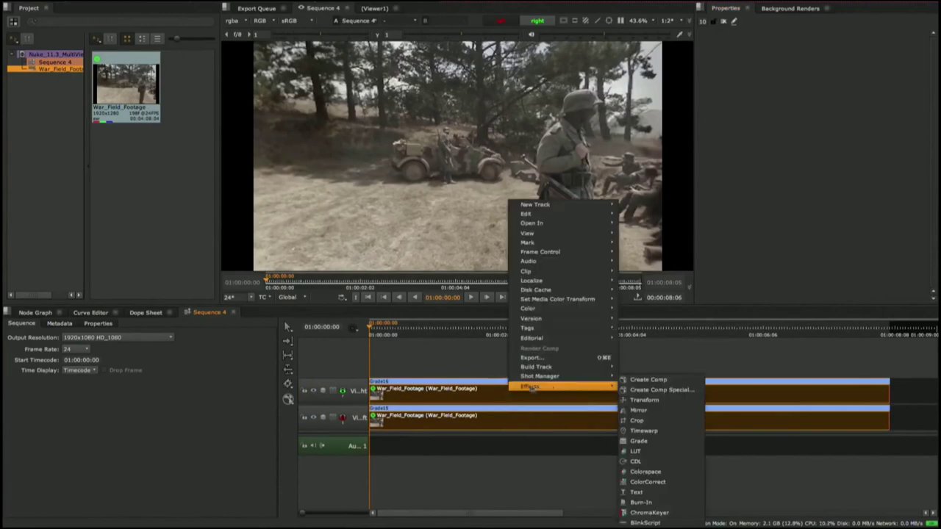
{"action": "left_click", "coordinate": [653, 390]}
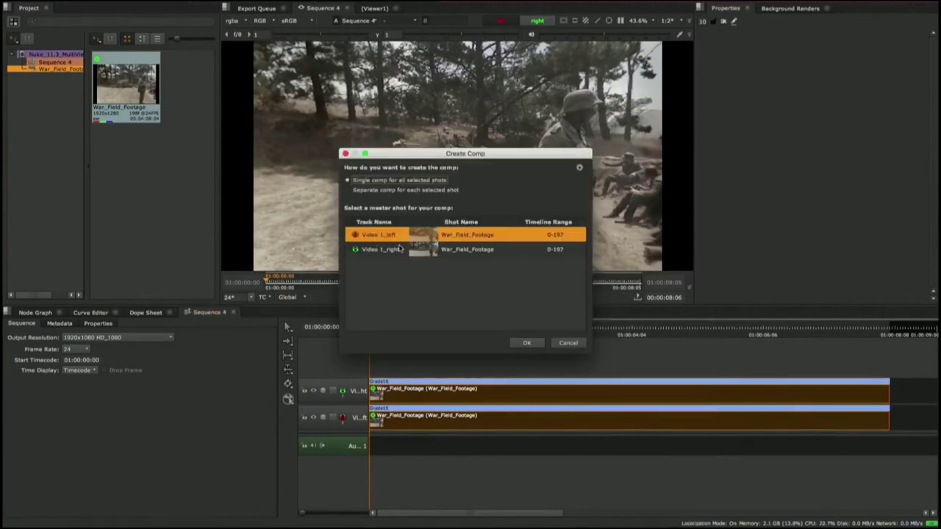
{"action": "left_click", "coordinate": [523, 343]}
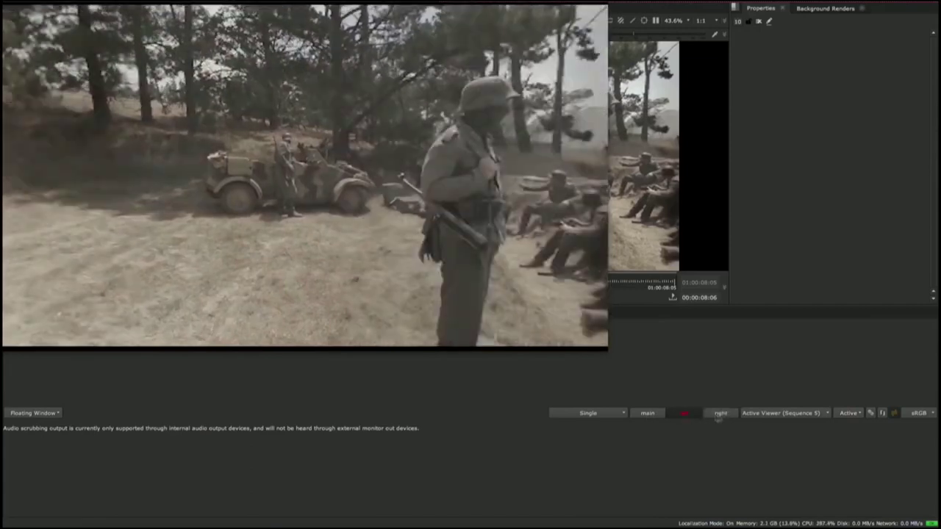
Set the monitor output to Full Resolution Stereo with the left view first and the right view second, and check its colour transform options.
{"action": "left_click", "coordinate": [589, 413]}
{"action": "left_click", "coordinate": [592, 434]}
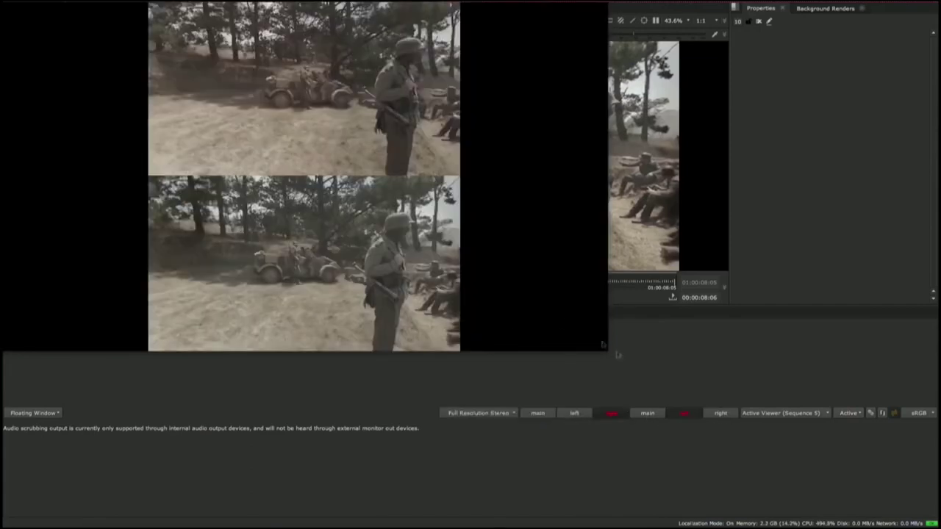
{"action": "left_click", "coordinate": [720, 413]}
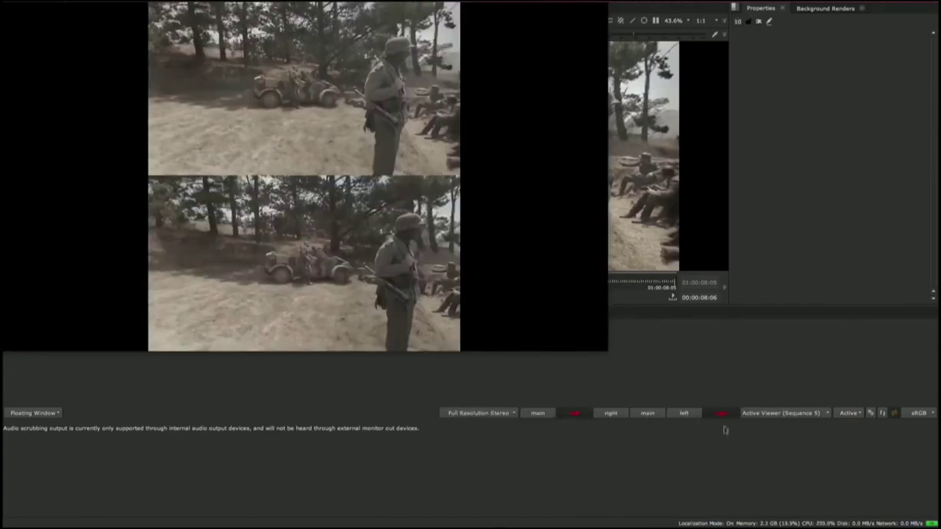
{"action": "left_click", "coordinate": [924, 416]}
{"action": "left_click", "coordinate": [912, 424]}
{"action": "left_click", "coordinate": [916, 414]}
{"action": "left_click", "coordinate": [914, 434]}
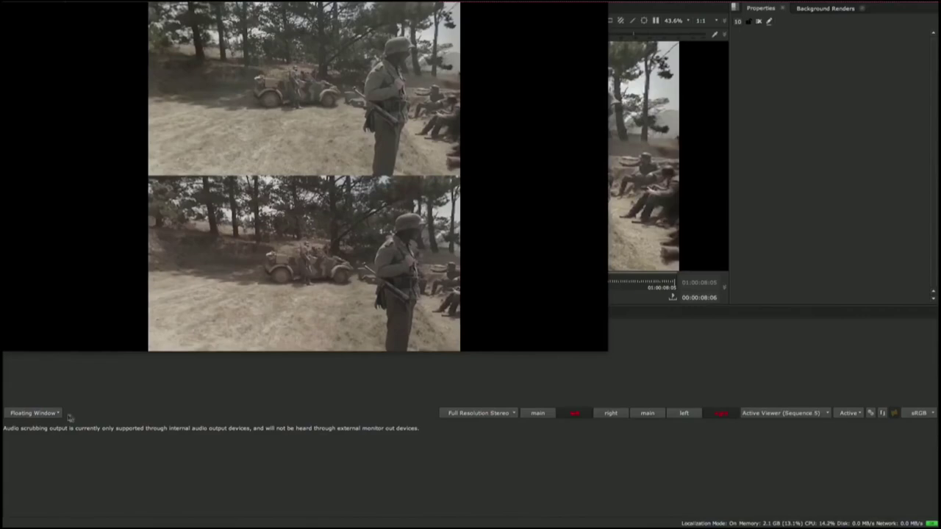